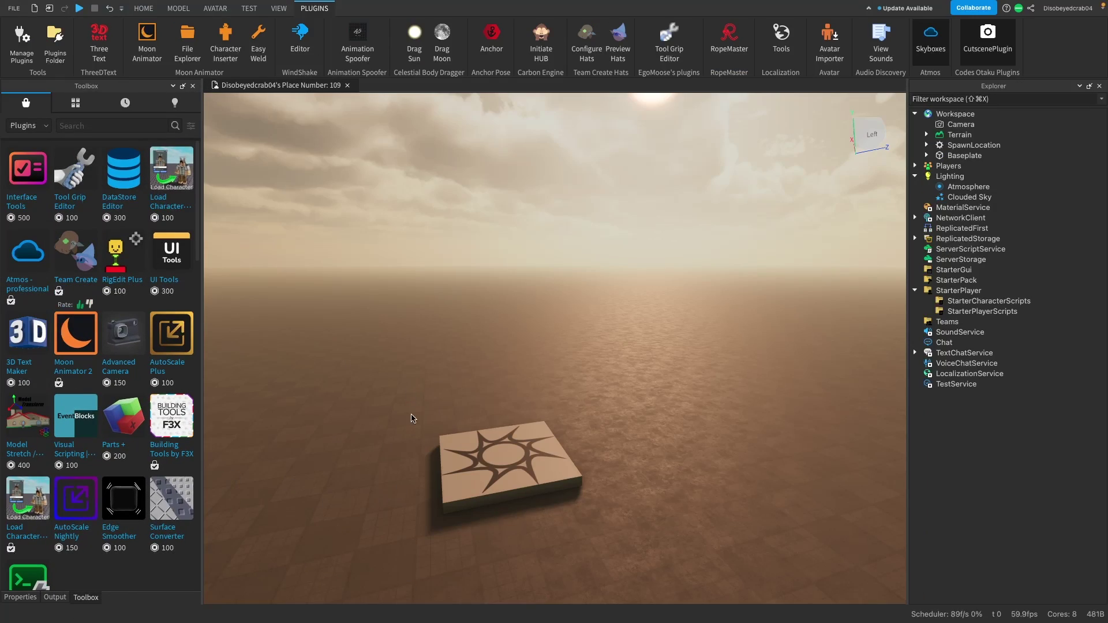
Step: Search the Toolbox plugins for "cutscene" and view the details of the Codes Otaku Cutscene plugin
left_click(144, 8)
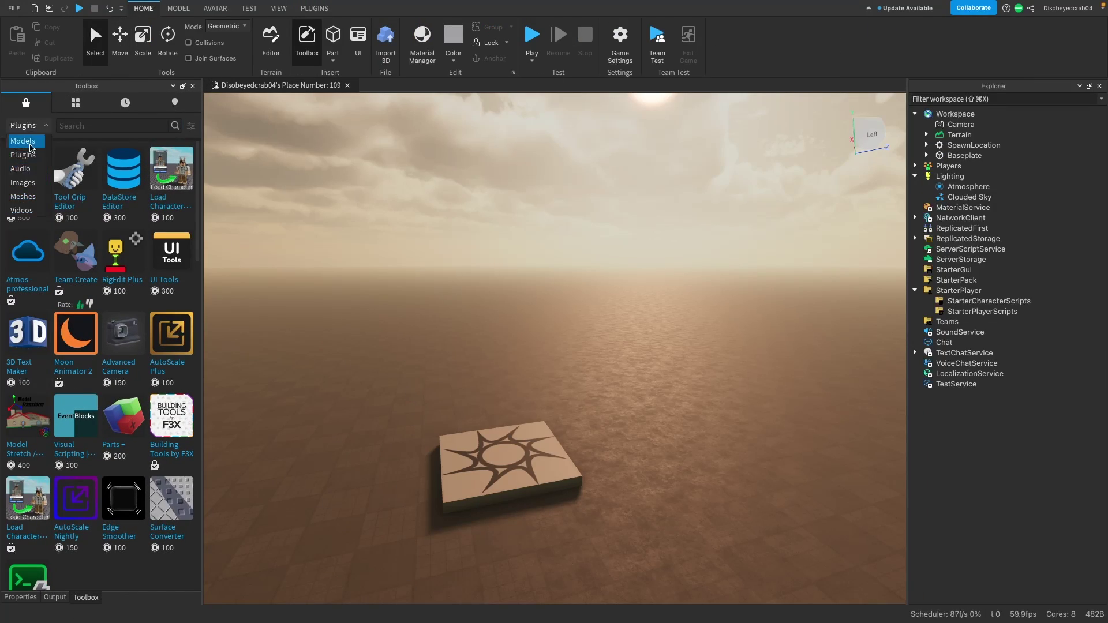
left_click(94, 127)
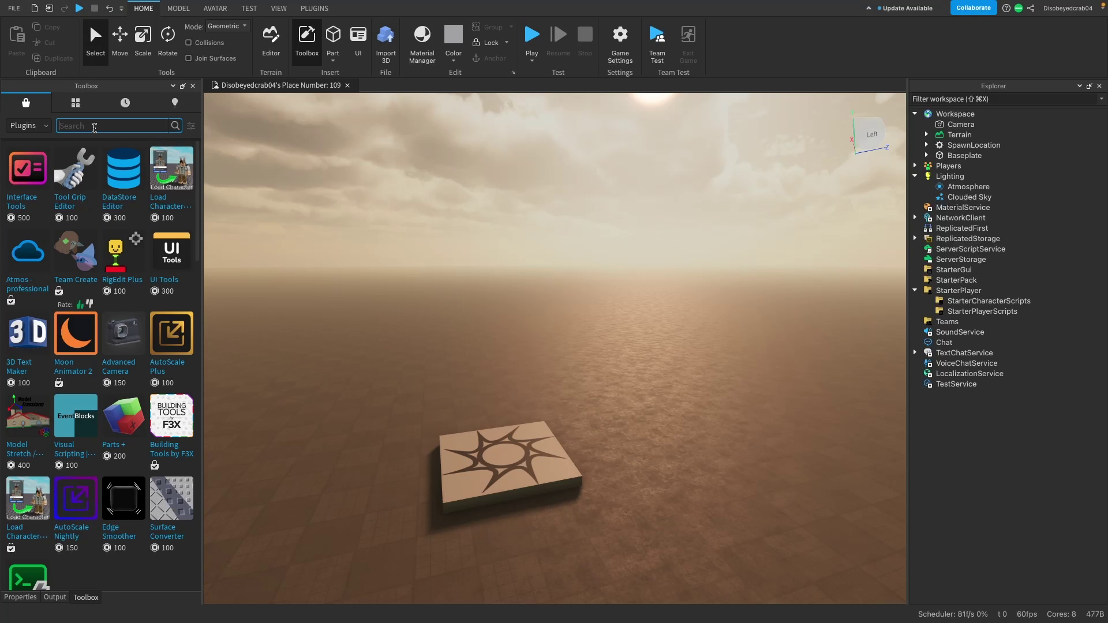
type("Cutse")
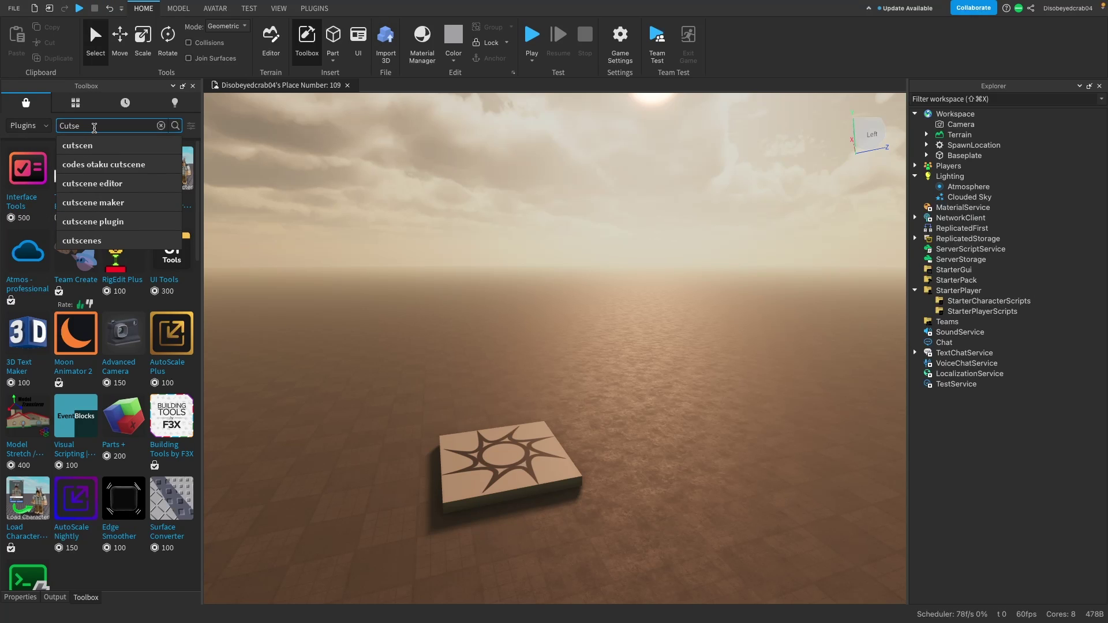
type("ne")
key("Return")
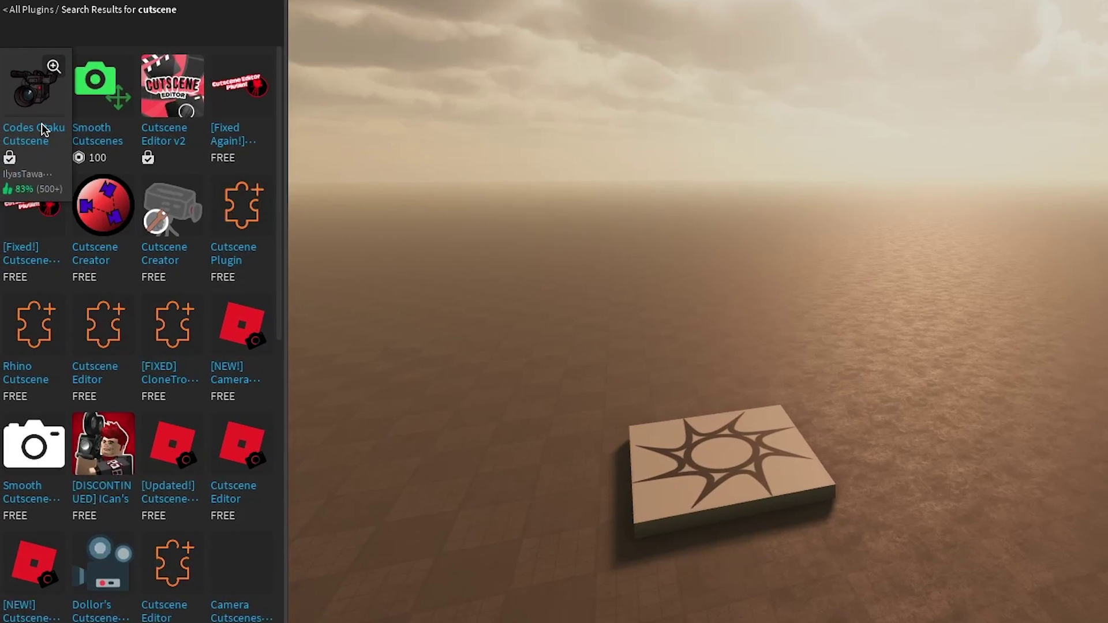
left_click(27, 144)
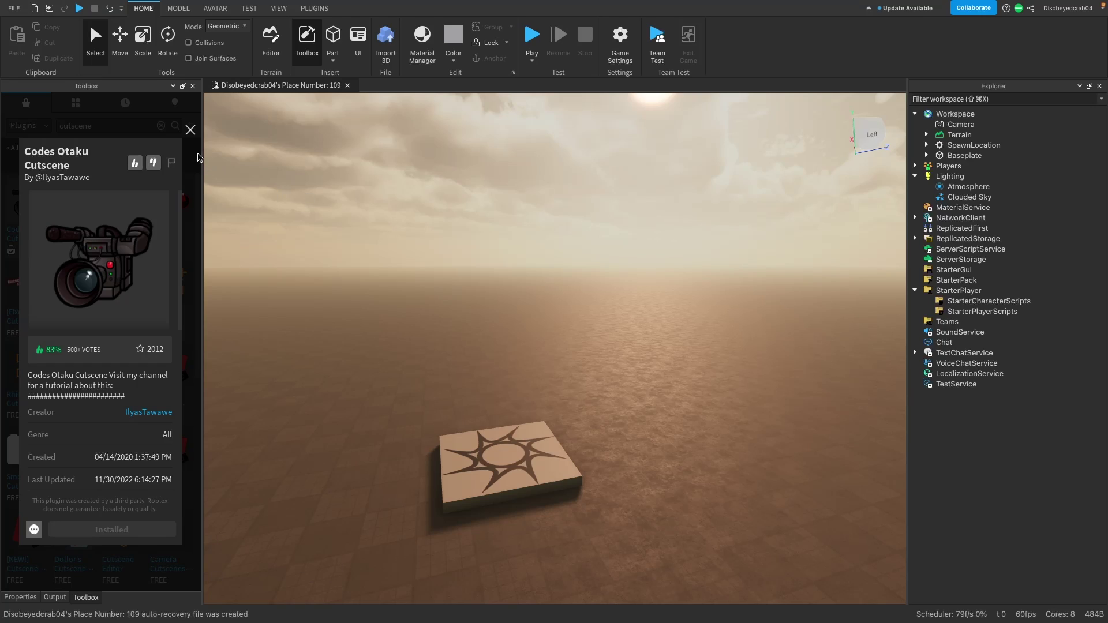
left_click(189, 130)
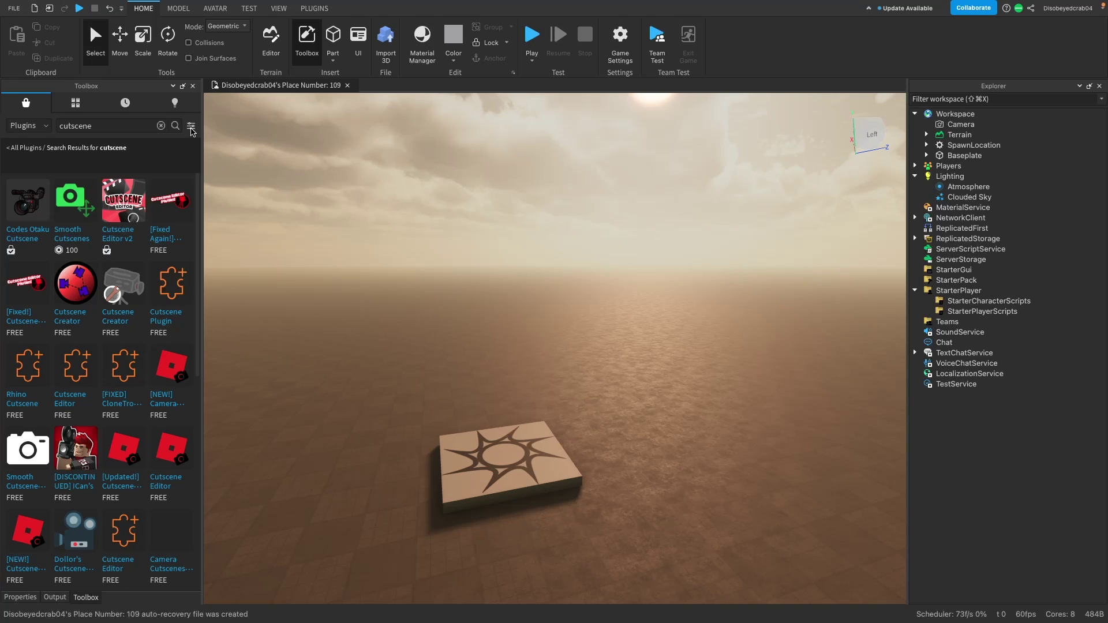
left_click(161, 125)
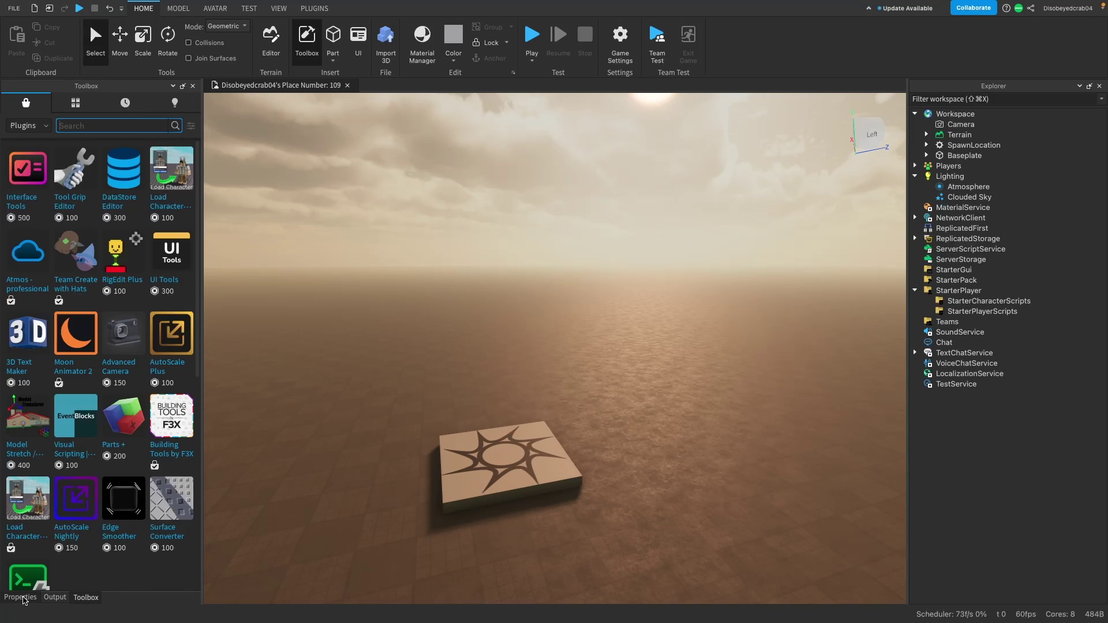
Step: Open the Codes Otaku CutscenePlugin editor and dock it in the same area as Properties and Toolbox
left_click(21, 598)
left_click(314, 9)
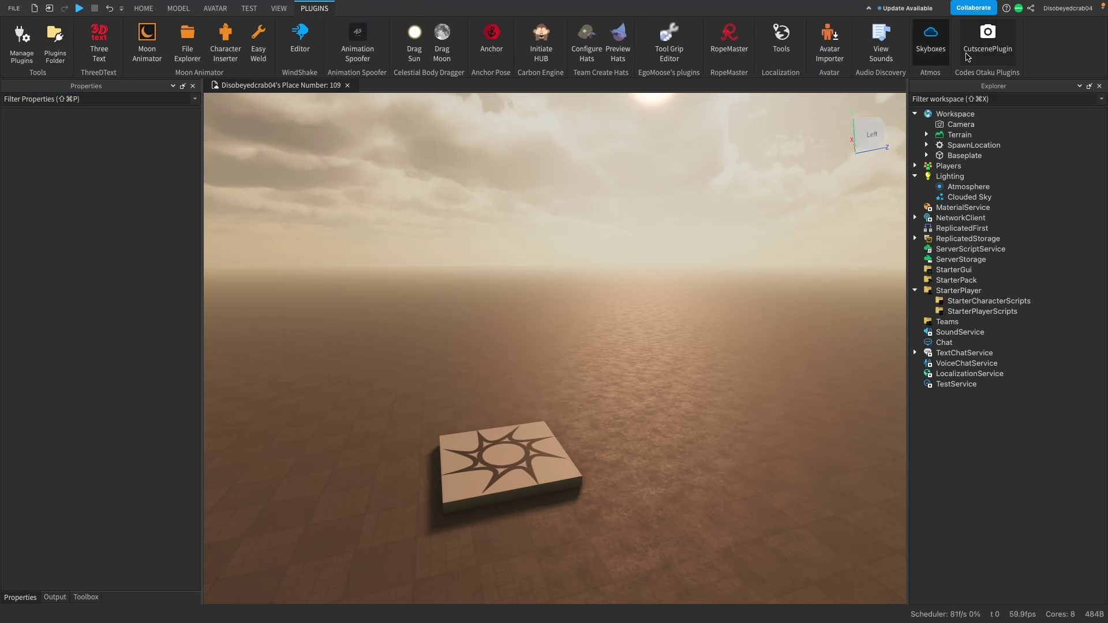
left_click(999, 50)
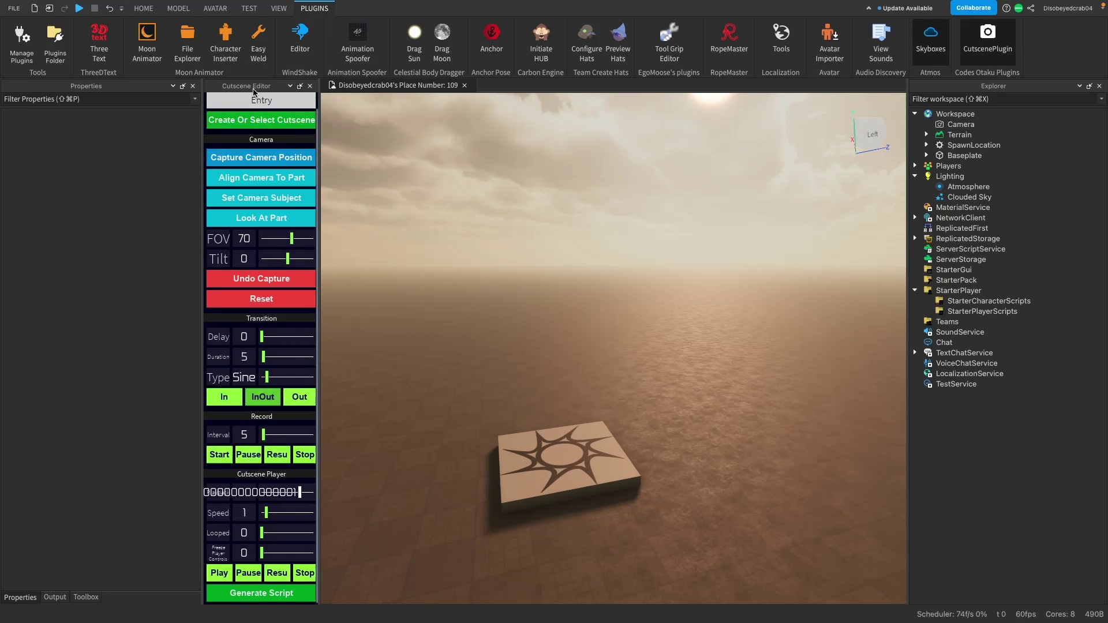
left_click_drag(254, 91, 105, 344)
right_click_drag(414, 261, 425, 262)
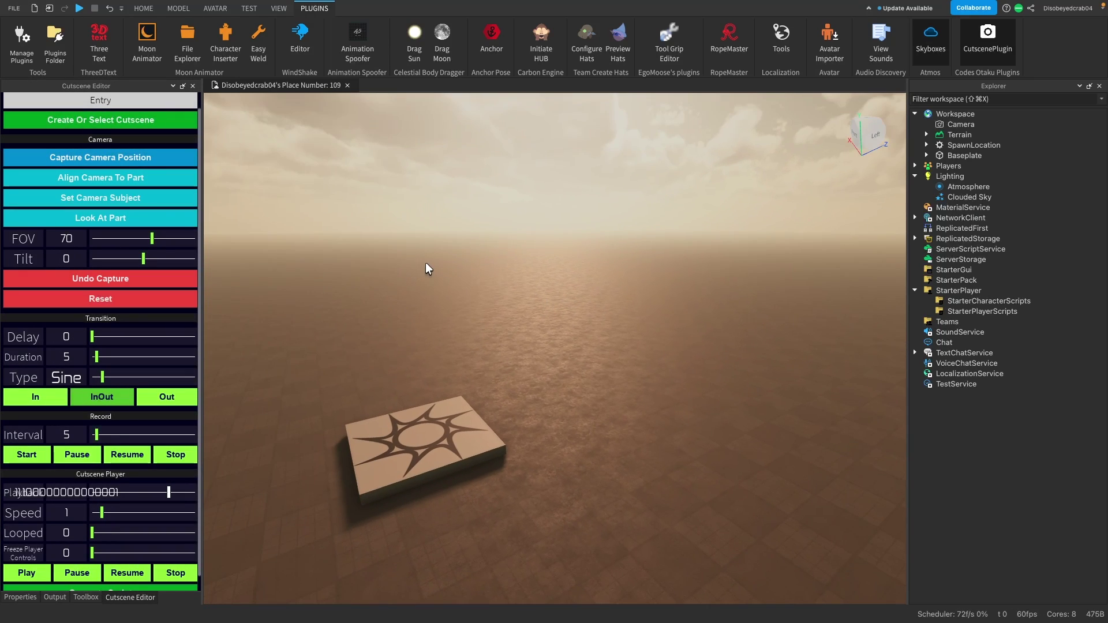
Step: Create a cutscene named Video in the Cutscene Editor and dismiss the notification
scroll(101, 511, "down", 1)
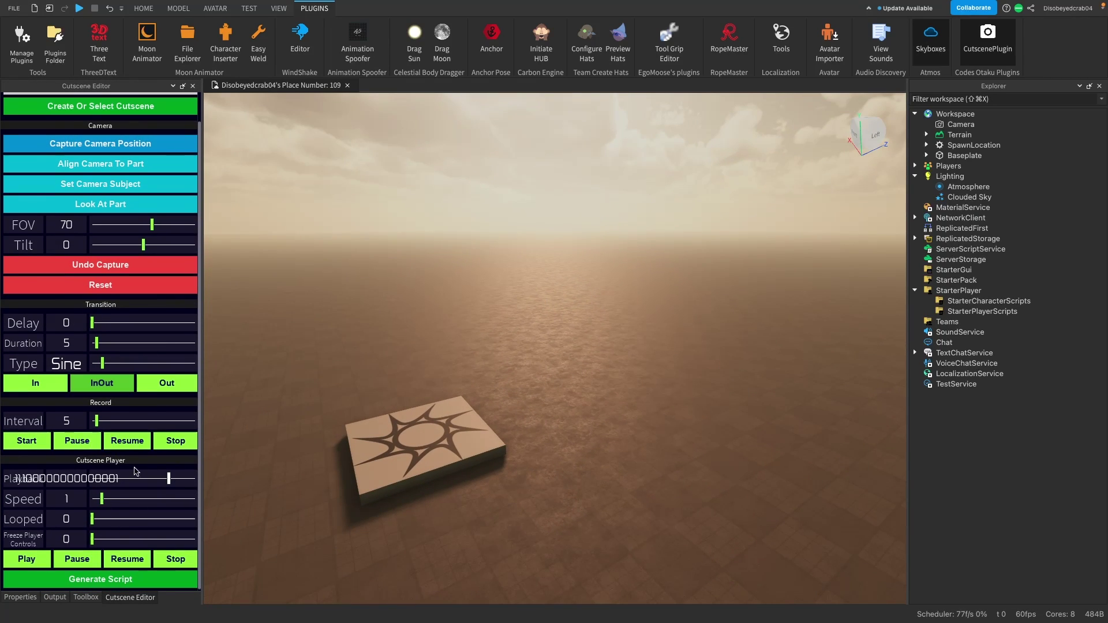
scroll(176, 471, "up", 2)
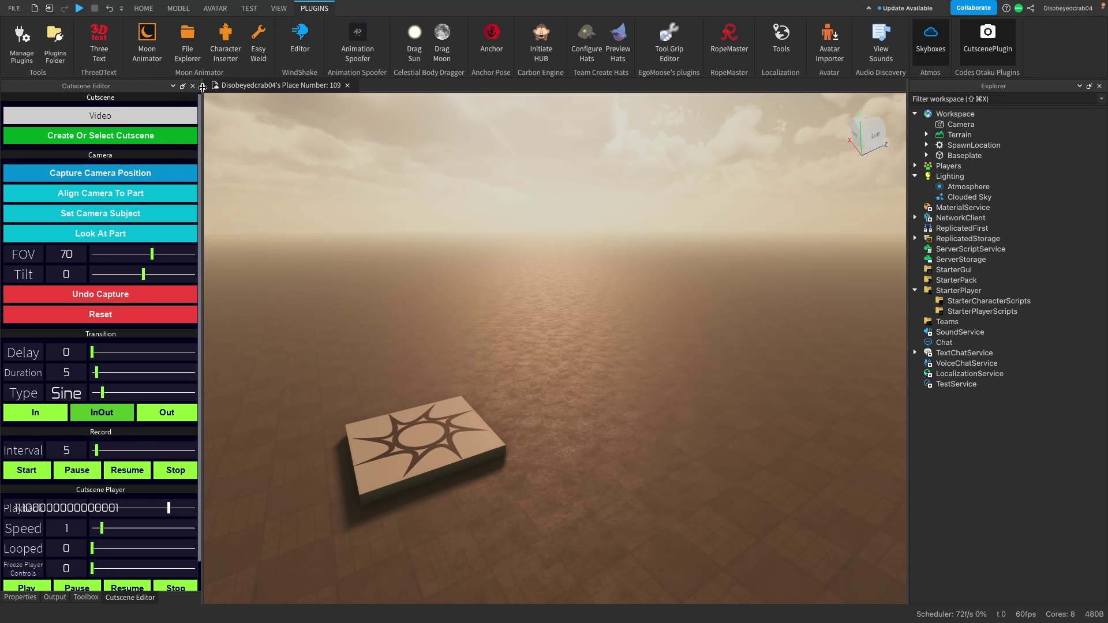
left_click(101, 135)
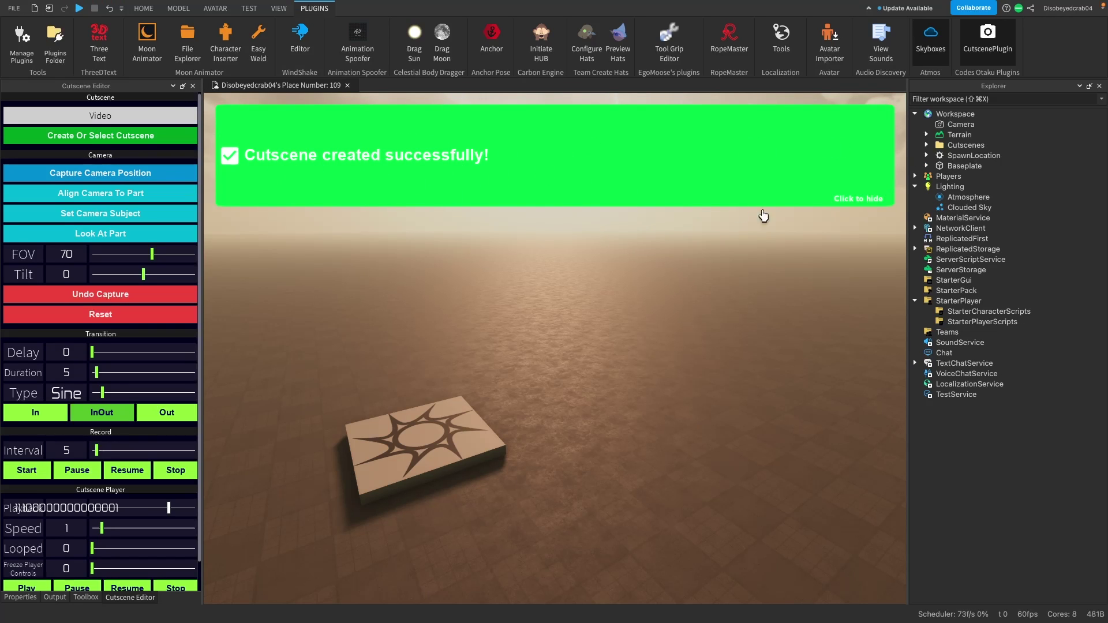
left_click(708, 168)
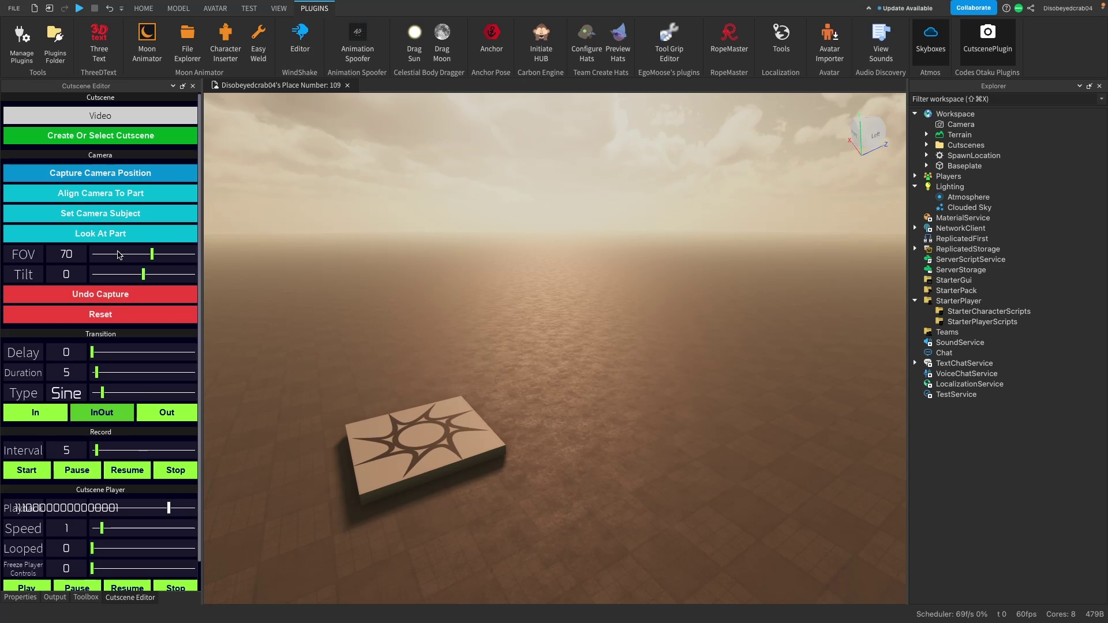
Step: Try narrower camera FOV values of 41.2 and 33.86 while viewing the spawn location
right_click_drag(587, 197, 582, 199)
right_click_drag(455, 231, 455, 231)
key("w")
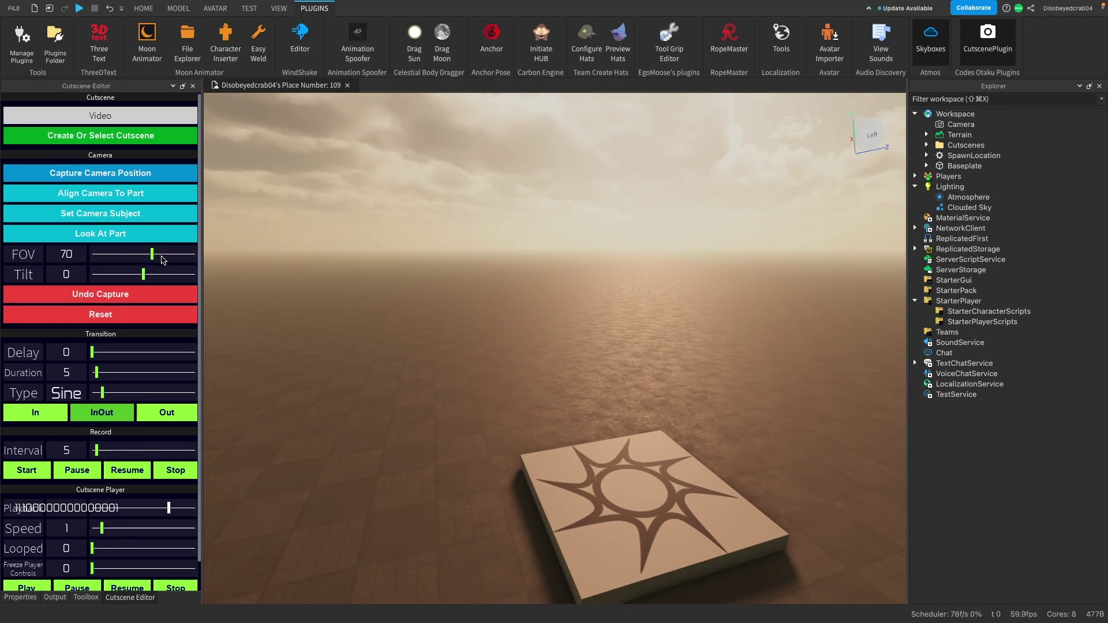
left_click_drag(153, 254, 127, 257)
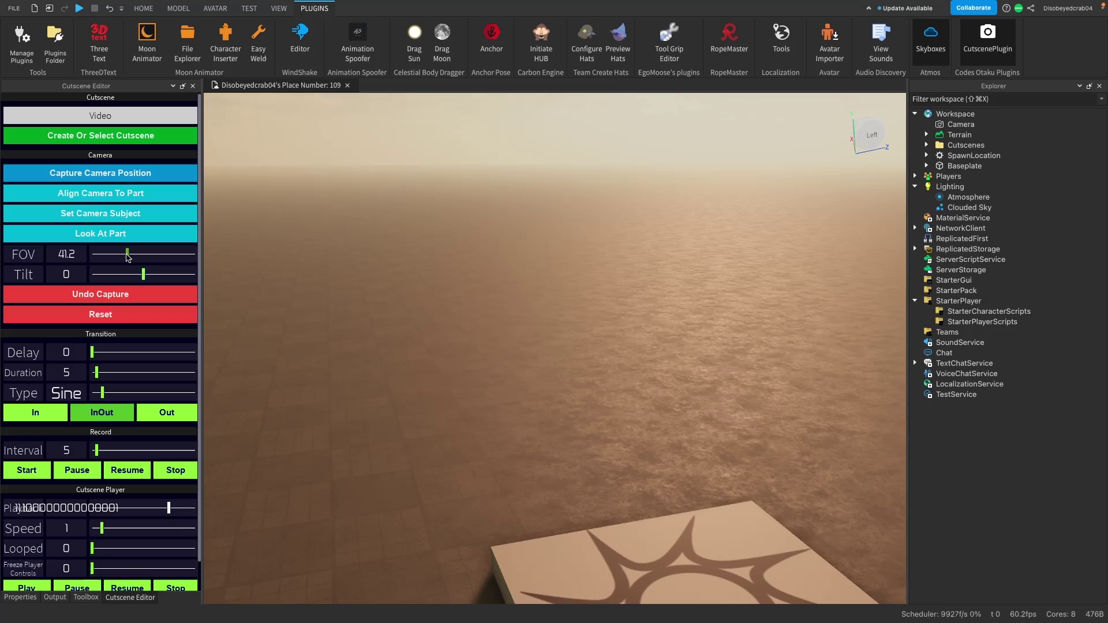
right_click_drag(524, 269, 523, 269)
key("s")
key("w")
key("q")
key("w")
mouse_move(131, 254)
left_mouse_down()
mouse_move(203, 255)
mouse_move(120, 254)
left_mouse_up()
key("s")
right_click_drag(503, 224, 503, 223)
scroll(502, 223, "down", 2)
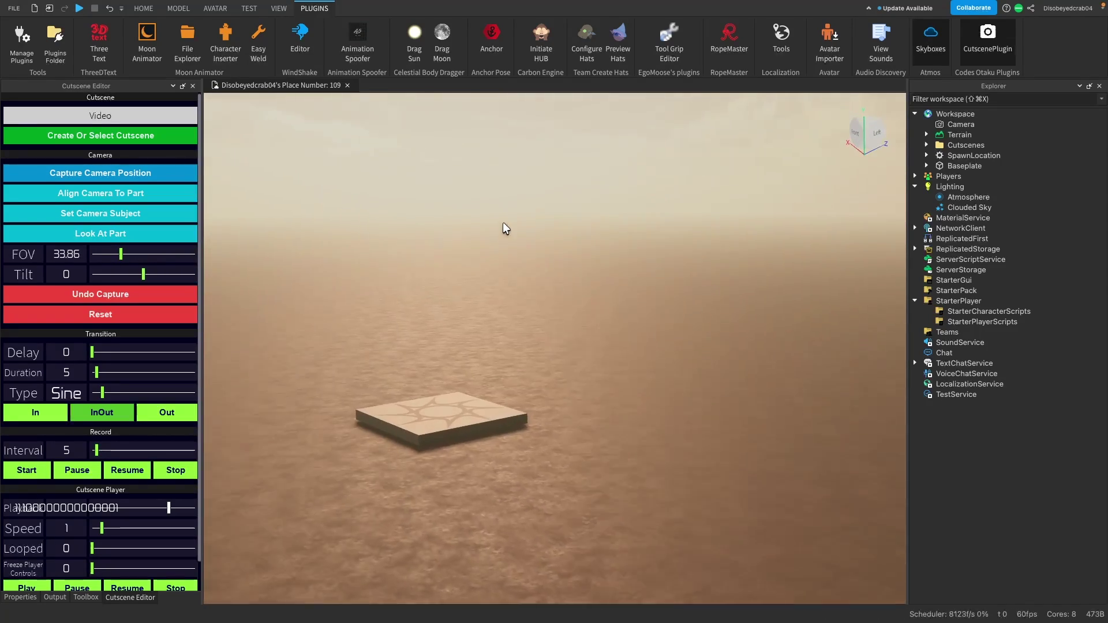
Step: Try a camera tilt of -23.84, restore the tilt to 0 and the FOV to 70, and reframe the spawn location
left_click_drag(144, 275, 21, 274)
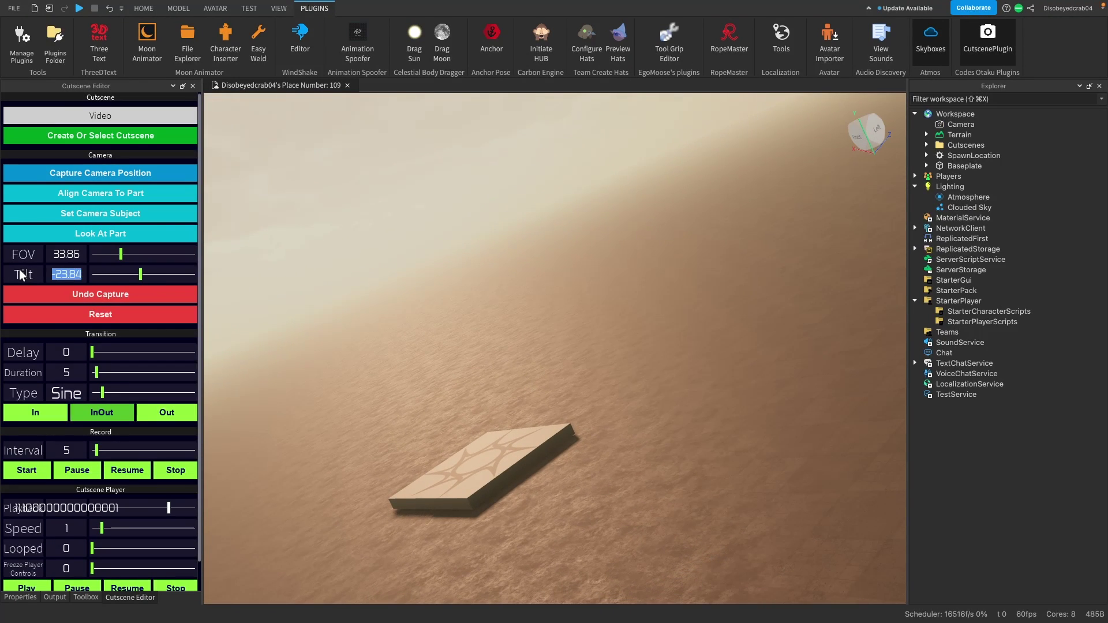
type("0")
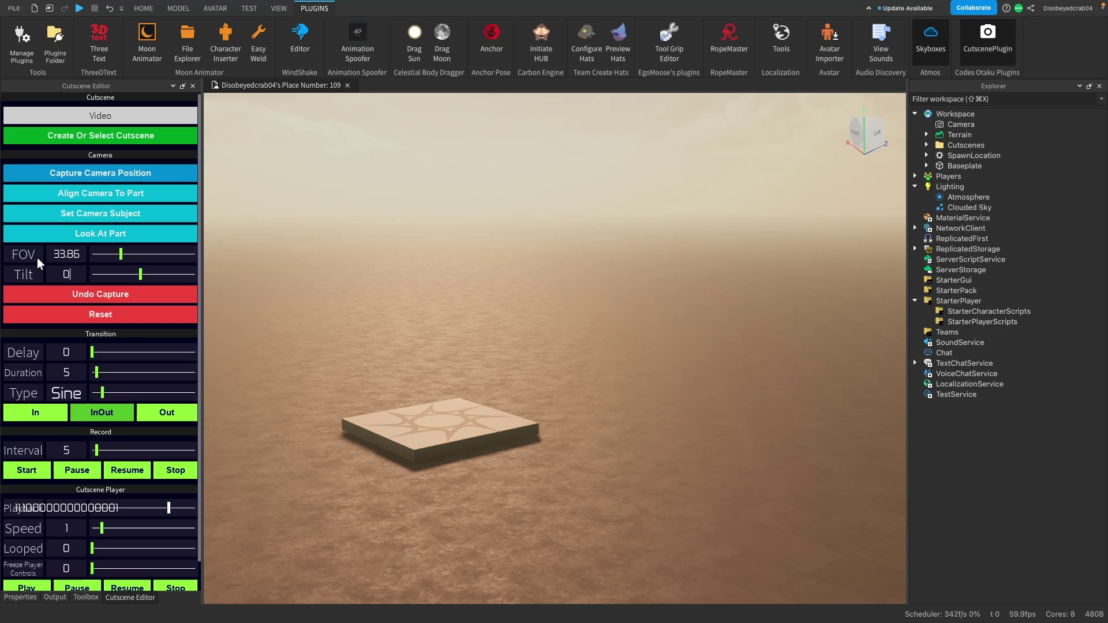
type("70")
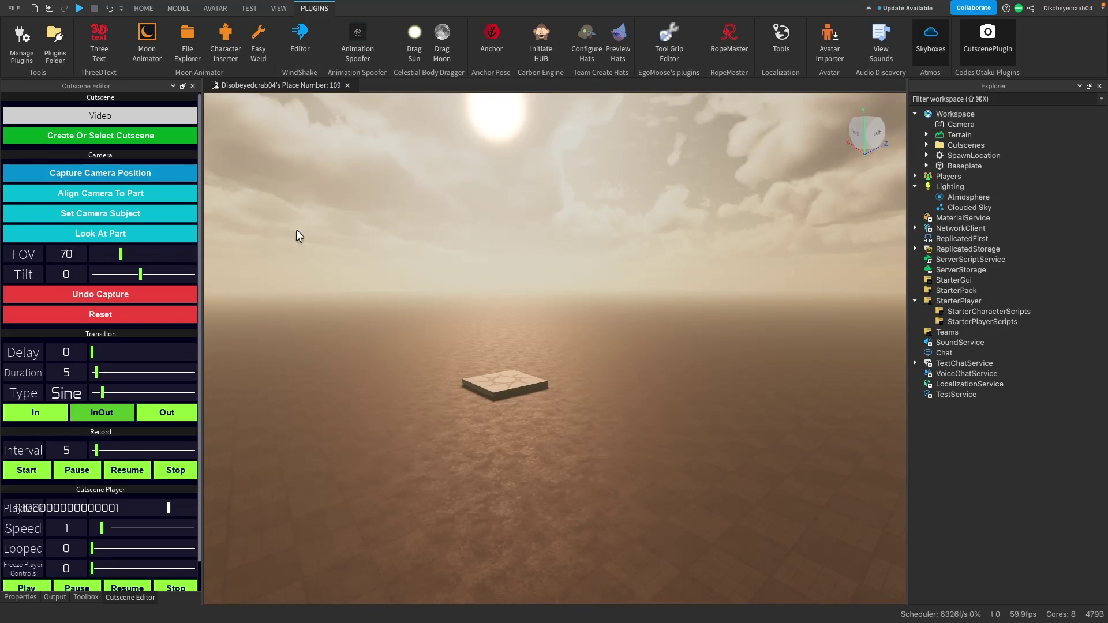
key("w")
right_click_drag(601, 249, 601, 250)
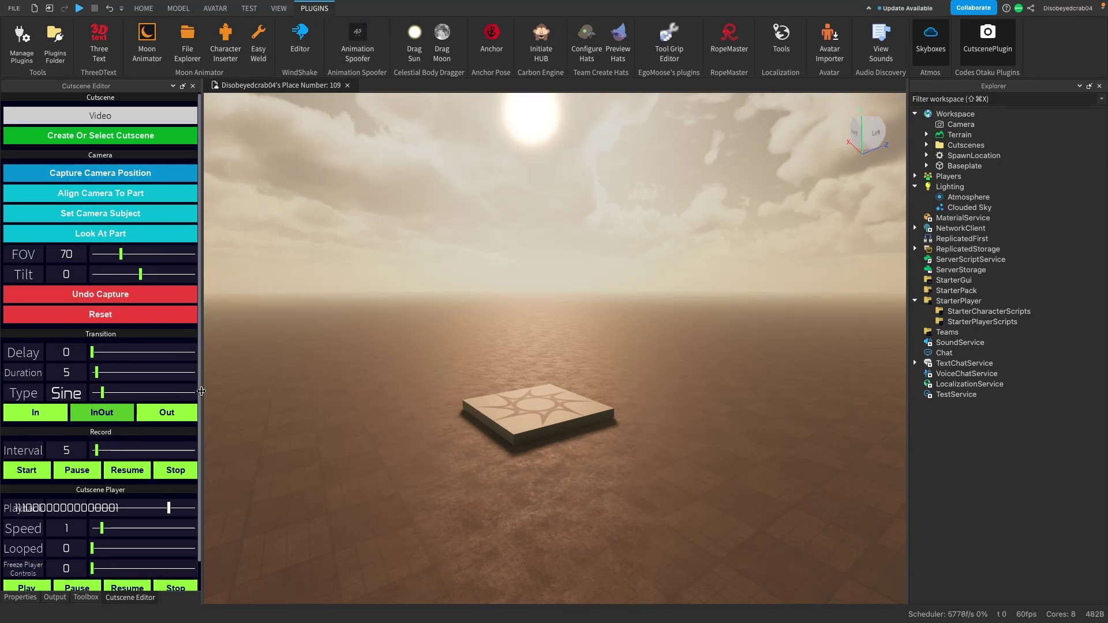
Step: Try the transition type and easing direction controls, returning them to Sine and InOut
scroll(201, 392, "down", 1)
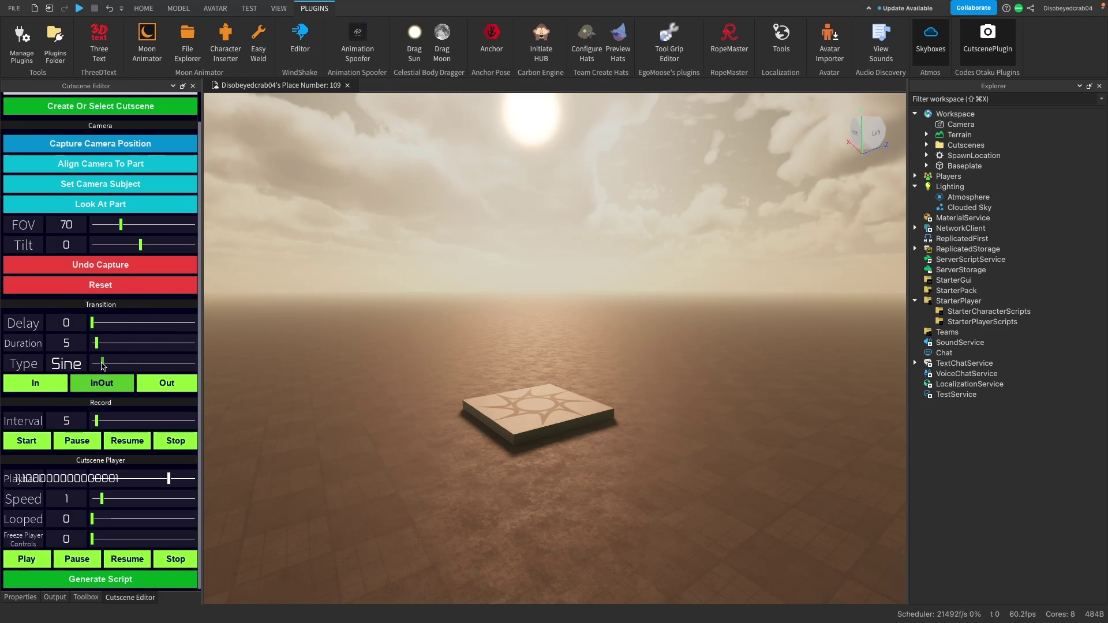
left_click_drag(103, 363, 158, 366)
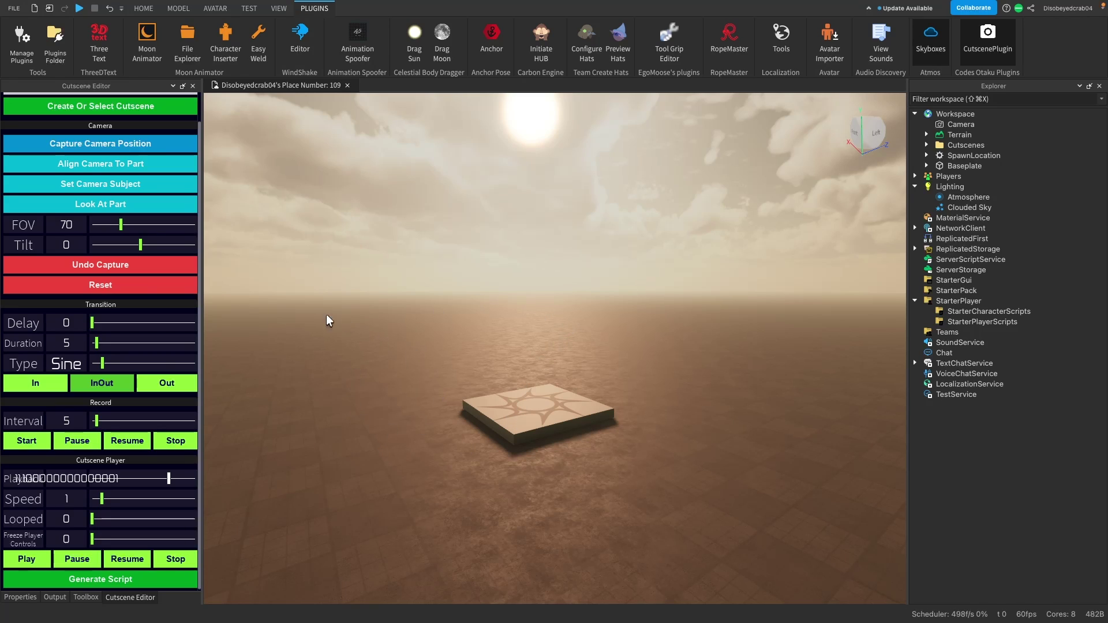
left_click(40, 386)
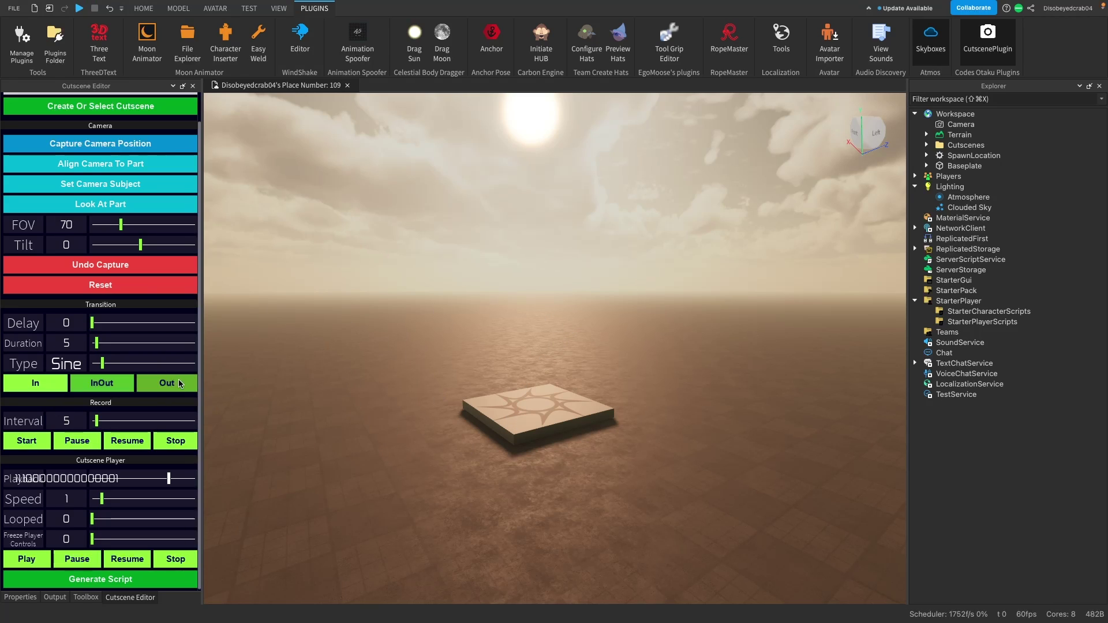
left_click(102, 383)
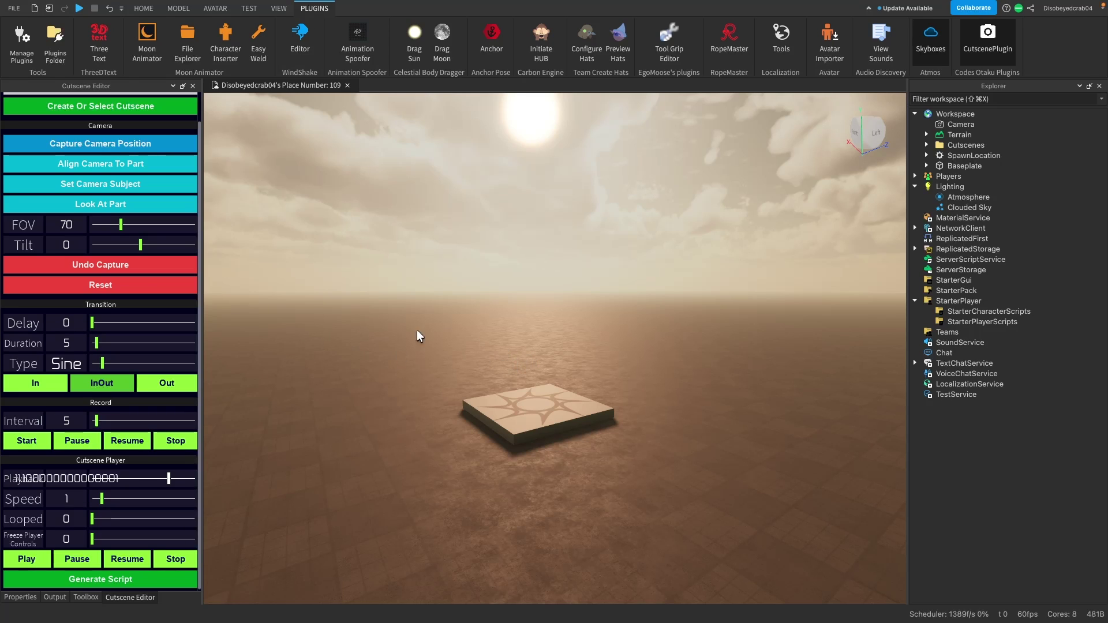
Step: Capture two camera positions facing the spawn location, the second from farther away than the first
scroll(63, 426, "up", 2)
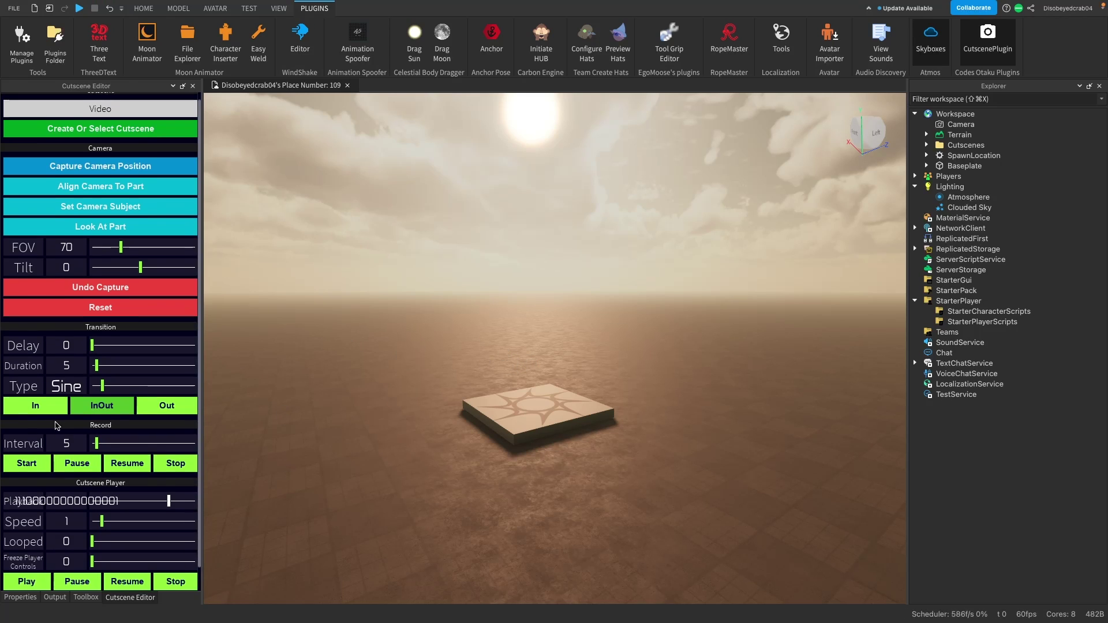
scroll(53, 425, "down", 2)
right_click_drag(395, 390, 431, 361)
key("s")
key("w")
key("d")
key("s")
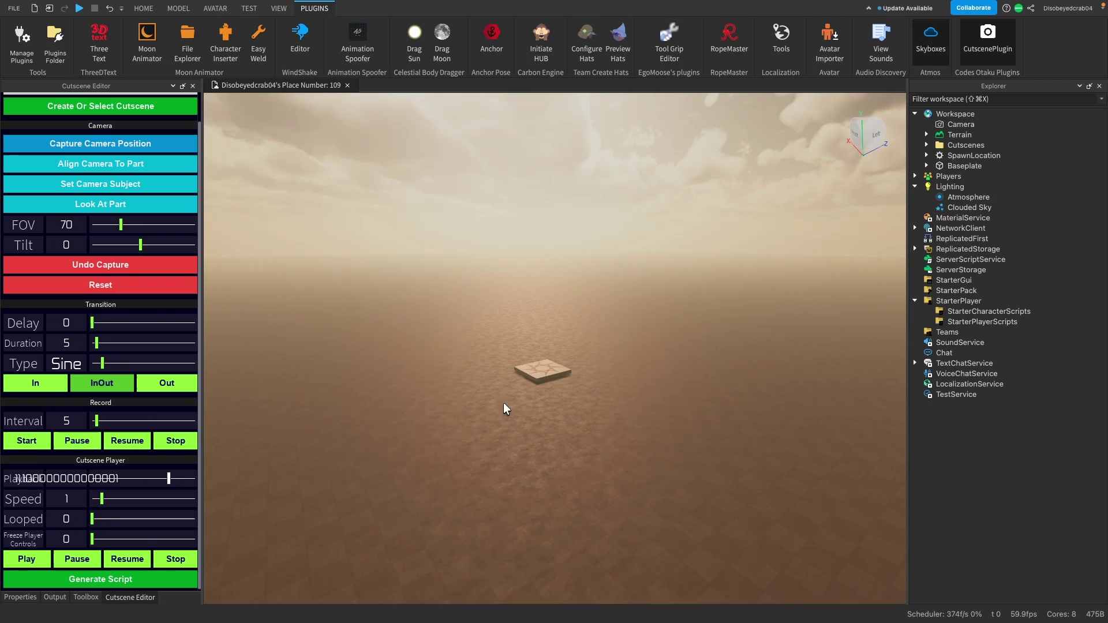
scroll(136, 307, "up", 2)
scroll(57, 507, "down", 2)
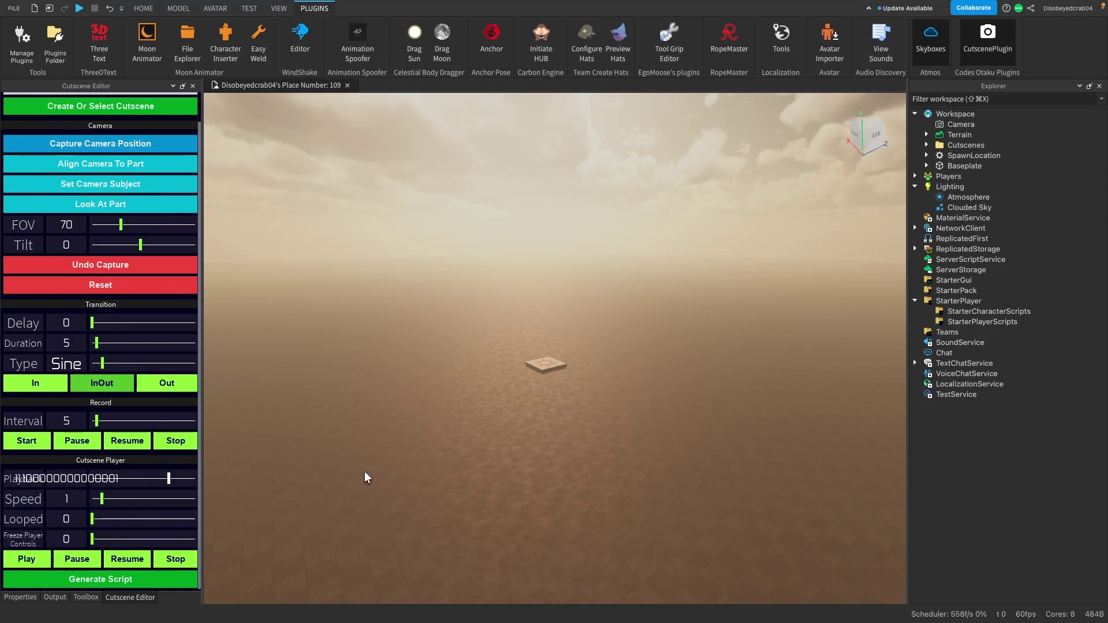
scroll(178, 462, "up", 1)
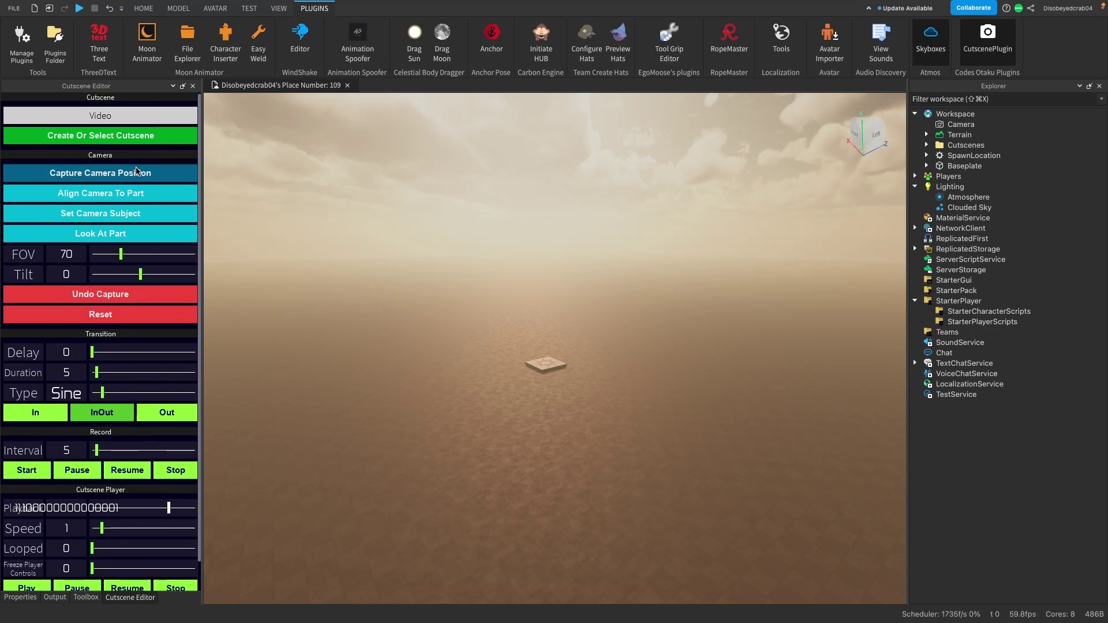
scroll(453, 247, "down", 2)
scroll(453, 247, "down", 3)
right_click_drag(454, 247, 454, 253)
left_click(141, 175)
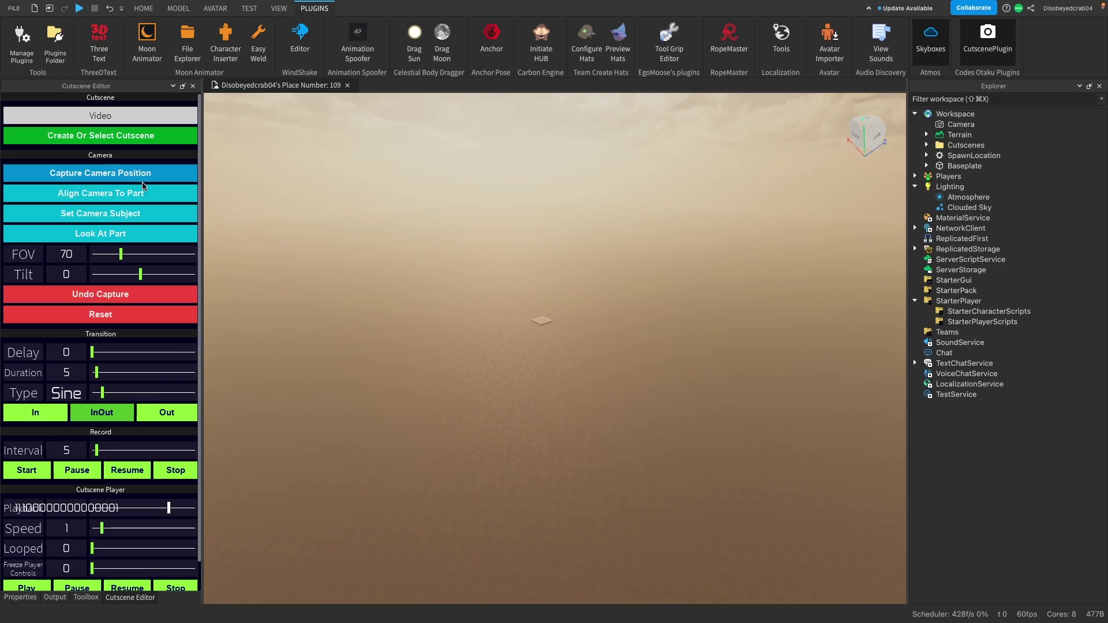
right_click_drag(590, 302, 559, 332)
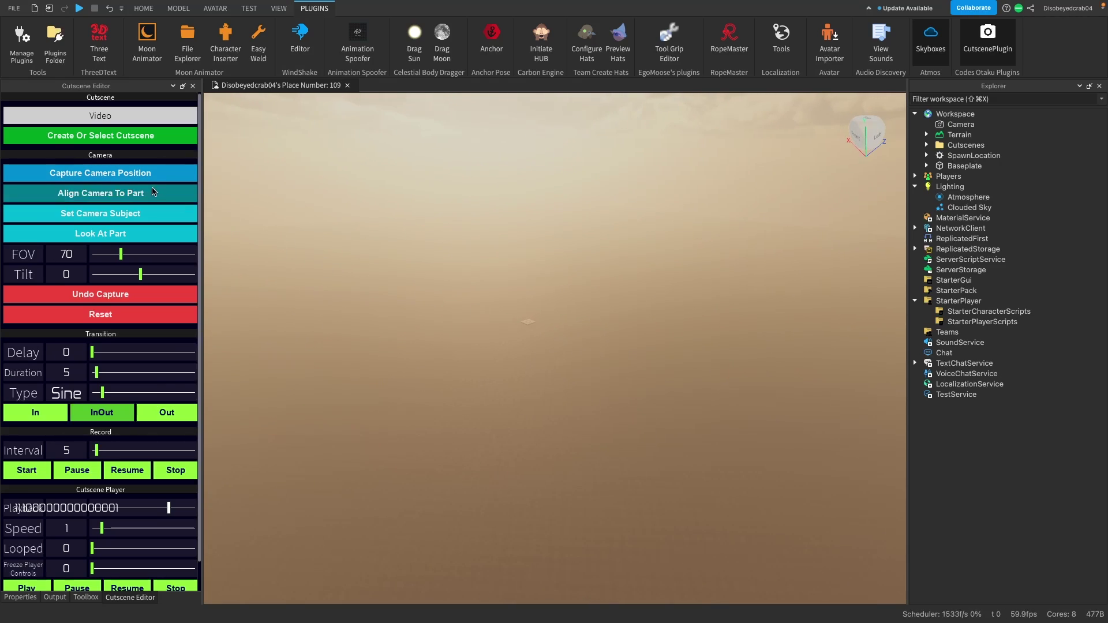
left_click(121, 174)
Step: Frame the spawn location from a different side and set the camera FOV to about 20.5 and tilt to about -3.64
key("s")
right_click_drag(661, 252, 661, 253)
key("w")
key("w")
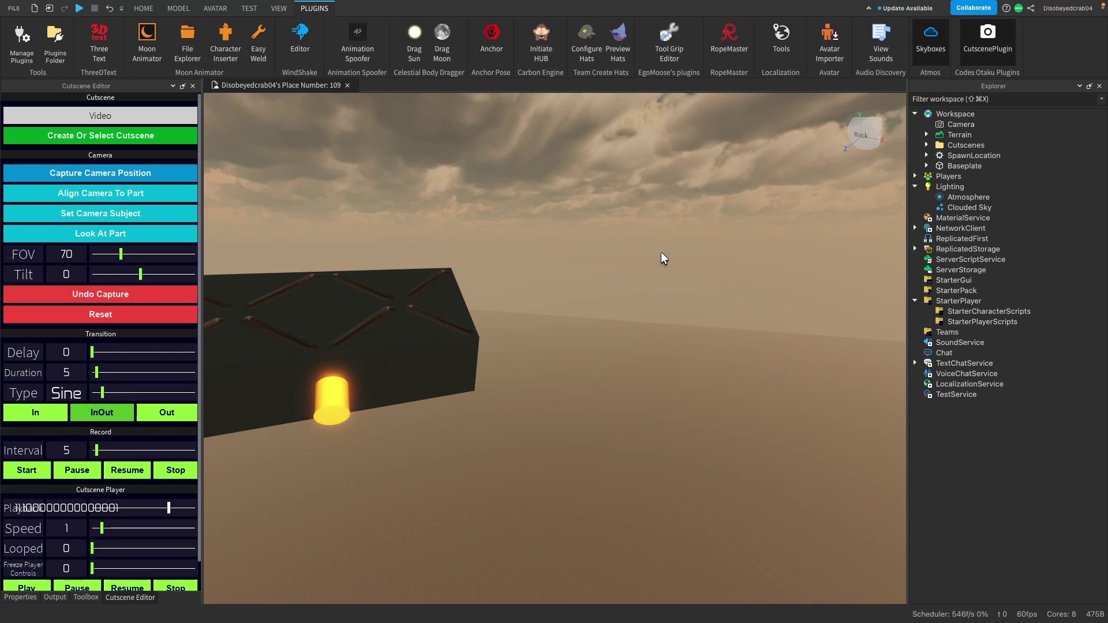
key("w")
right_click_drag(317, 396, 340, 385)
key("s")
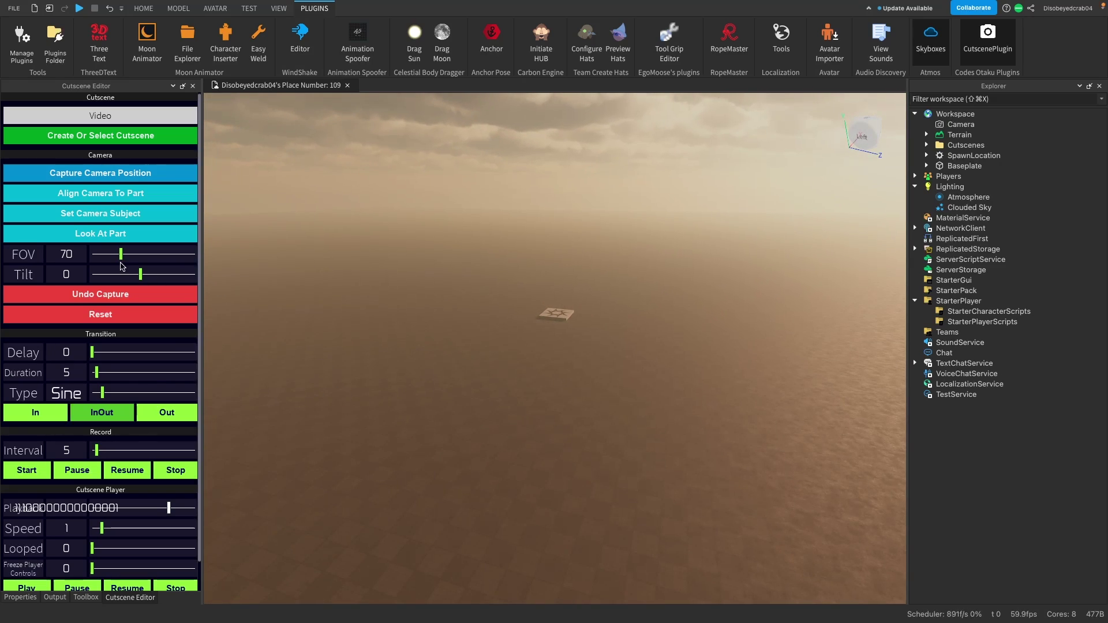
left_click_drag(121, 260, 109, 260)
right_click_drag(467, 293, 467, 294)
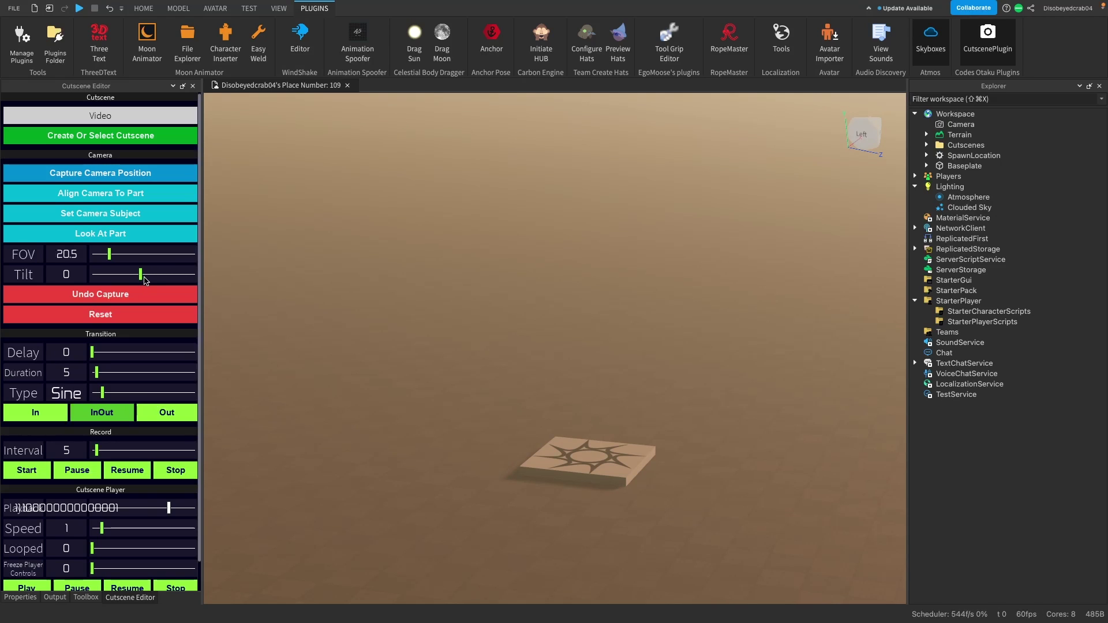
left_click_drag(144, 280, 144, 278)
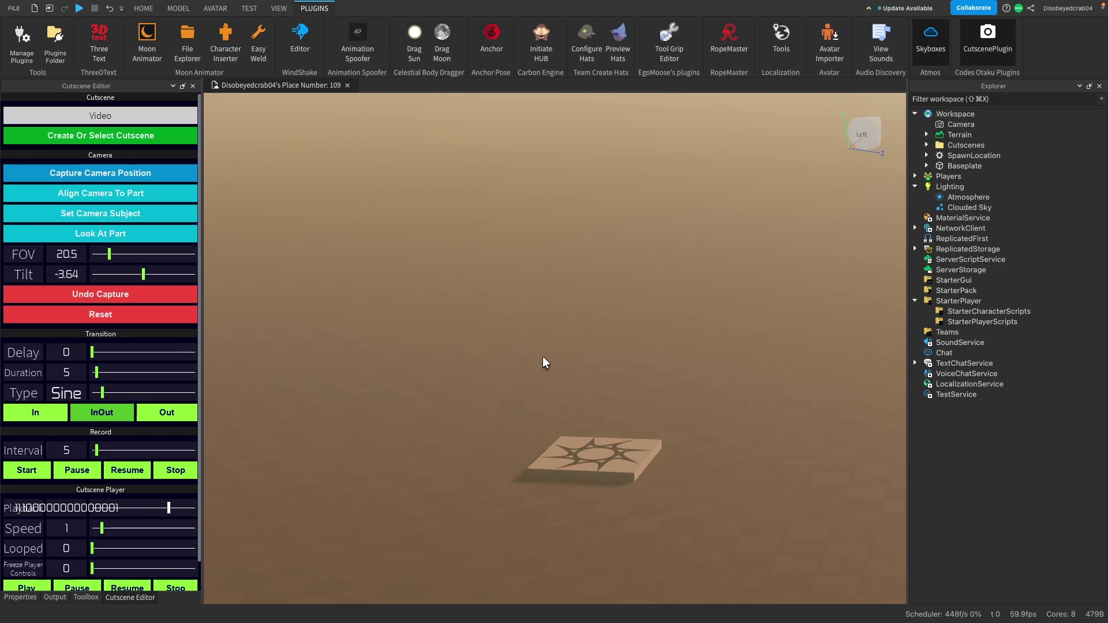
Step: Capture the tilted close-up camera position and restore the camera FOV to 70 and the tilt to 0
left_click(111, 177)
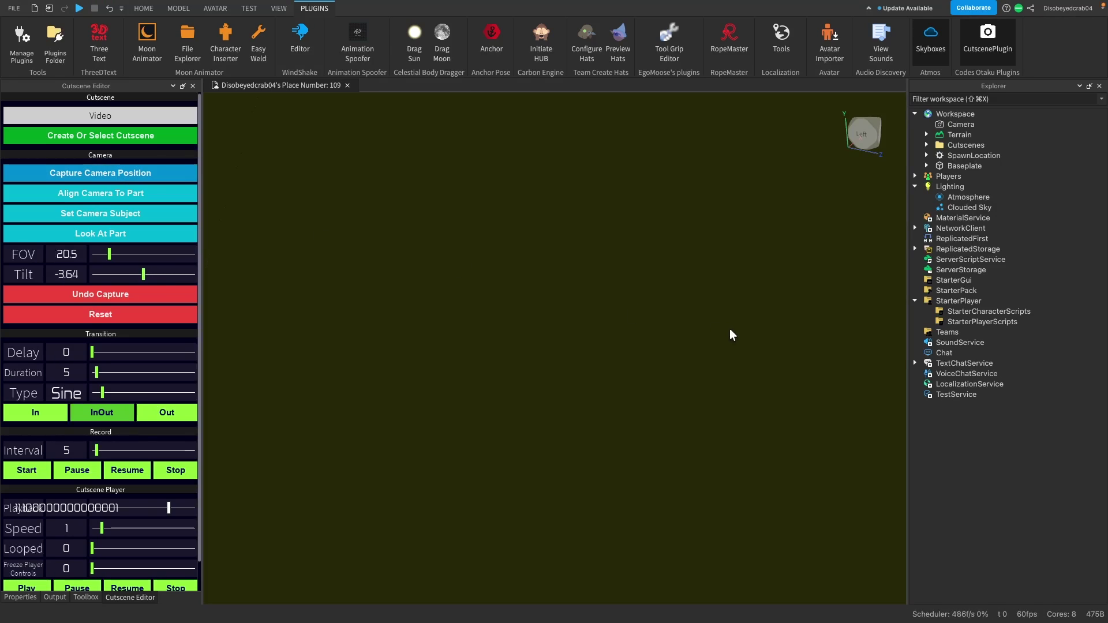
right_click_drag(729, 328, 729, 327)
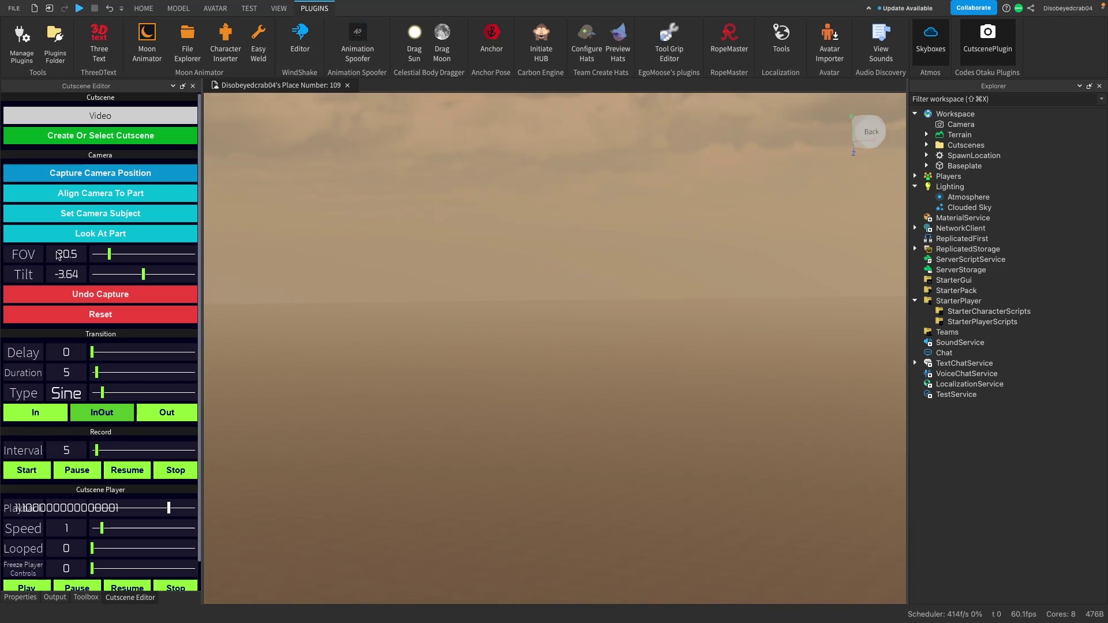
type("70")
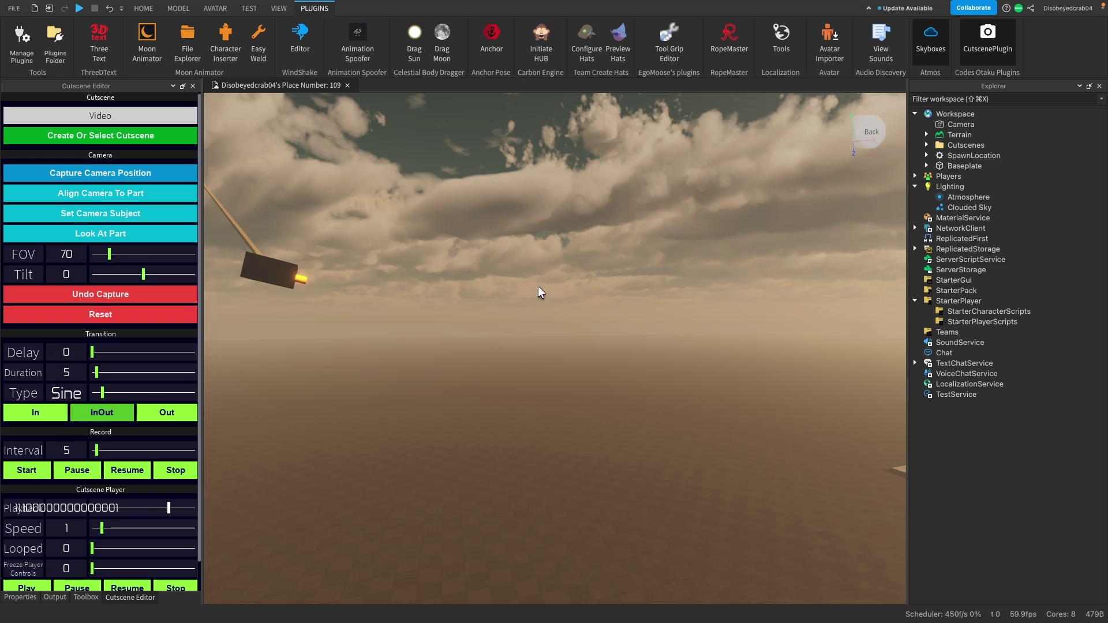
Step: Frame the spawn location from another side, aim the camera at the SpawnLocation part and capture that camera position
right_click_drag(515, 296, 515, 296)
key("d")
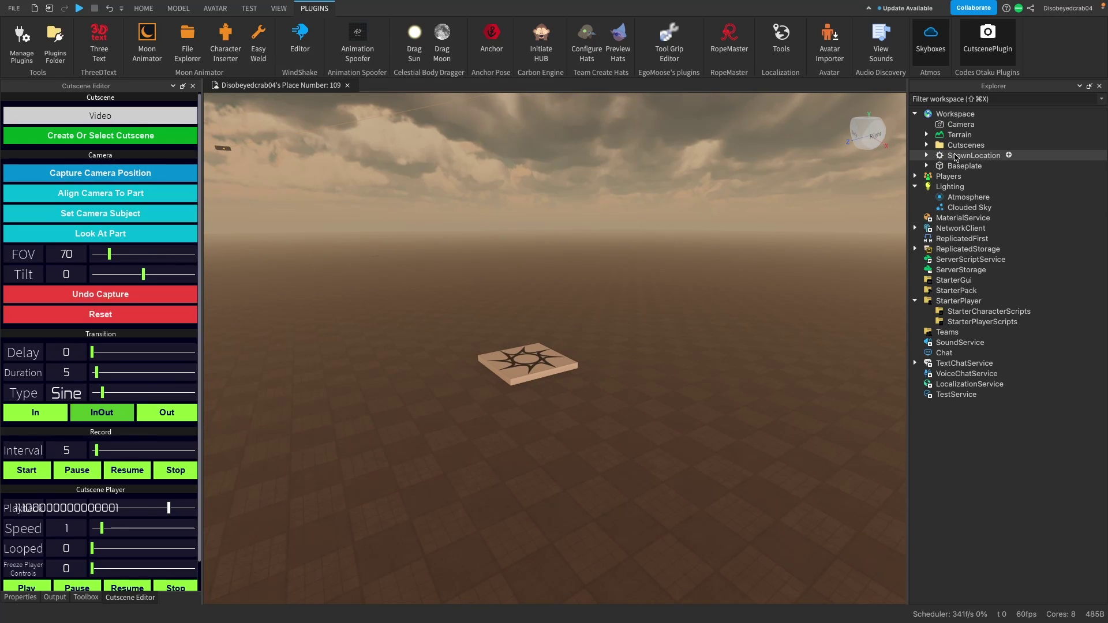
left_click(973, 155)
left_click(89, 233)
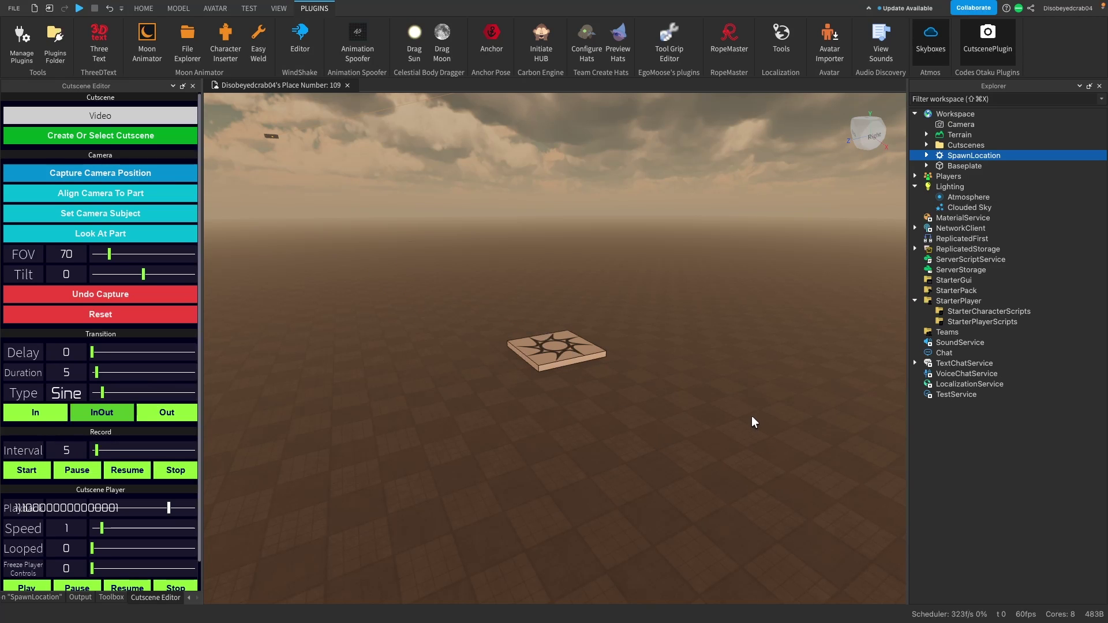
left_click(82, 175)
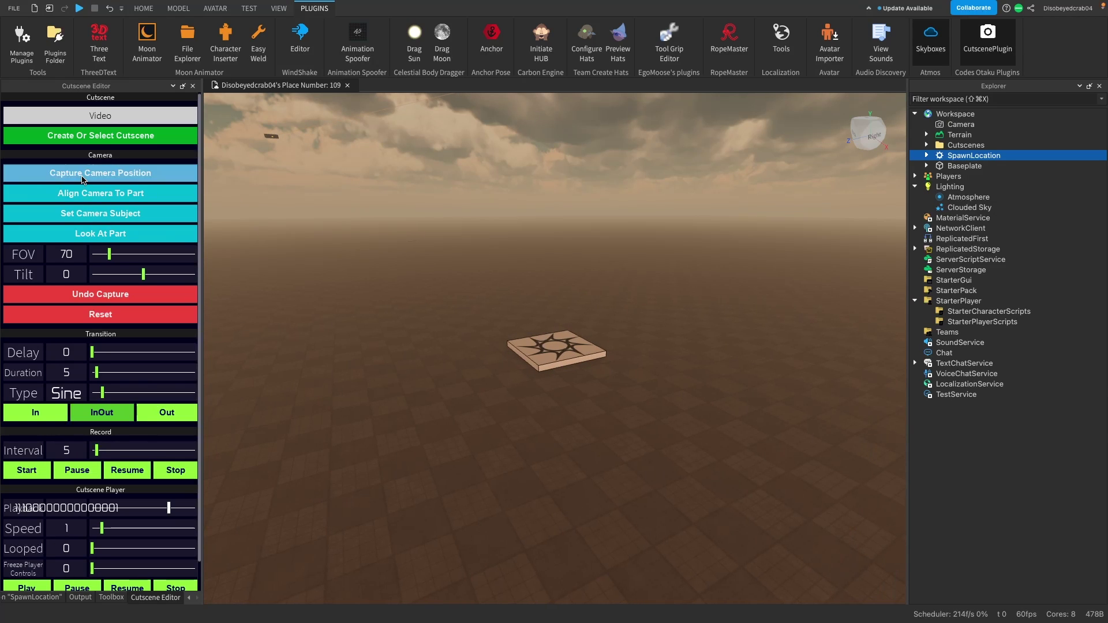
key("s")
right_click_drag(742, 294, 742, 293)
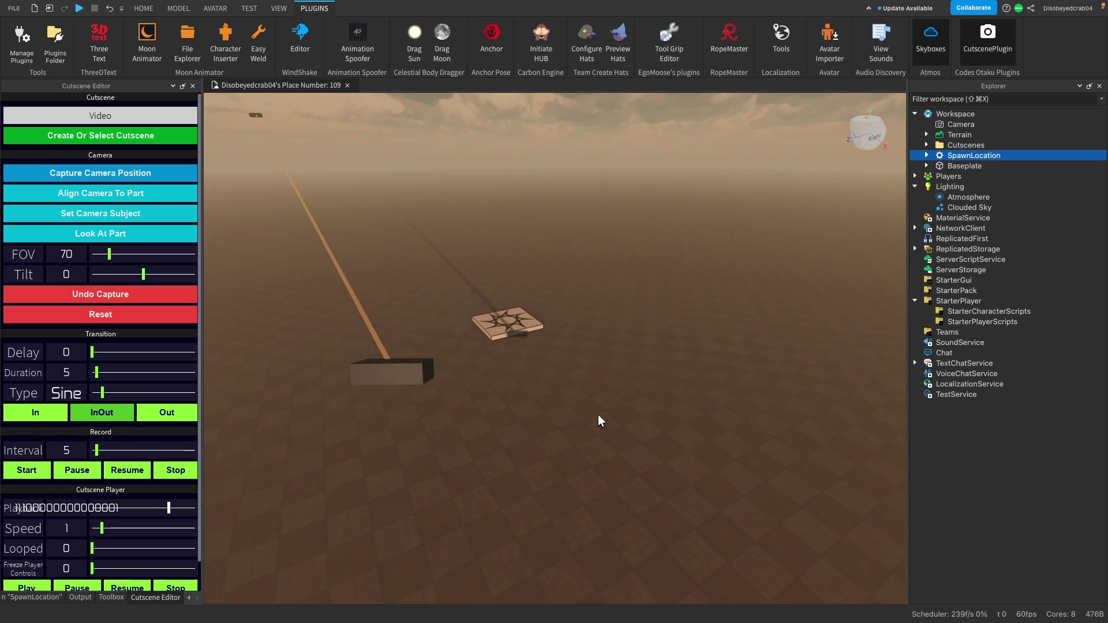
Step: Generate the script for the Video cutscene and dismiss the resulting notifications
scroll(140, 533, "down", 1)
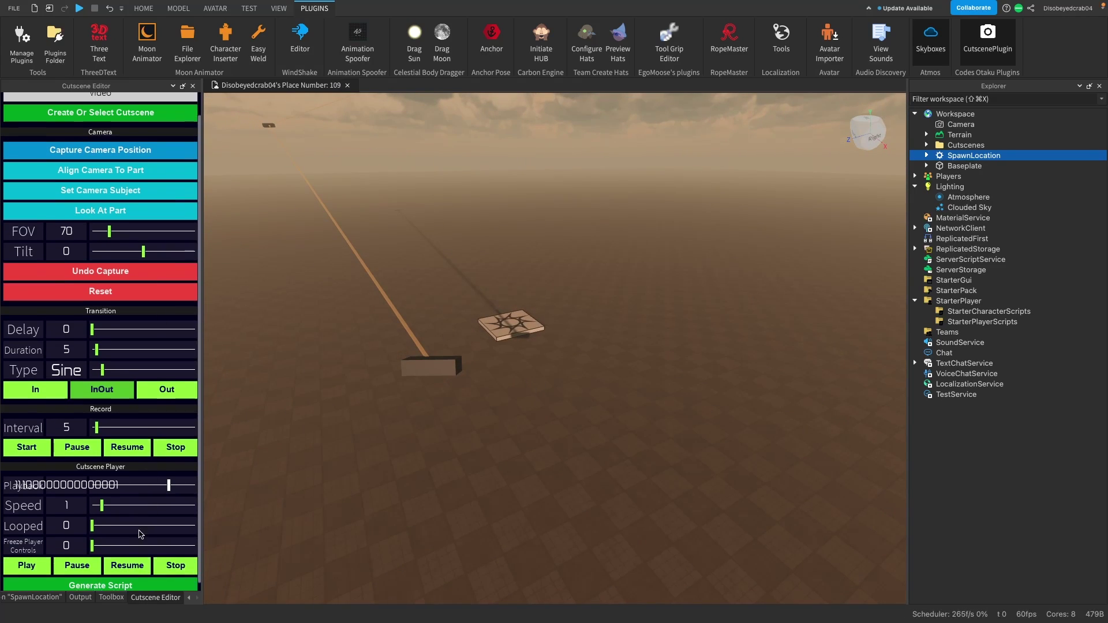
scroll(139, 533, "down", 1)
left_click(115, 577)
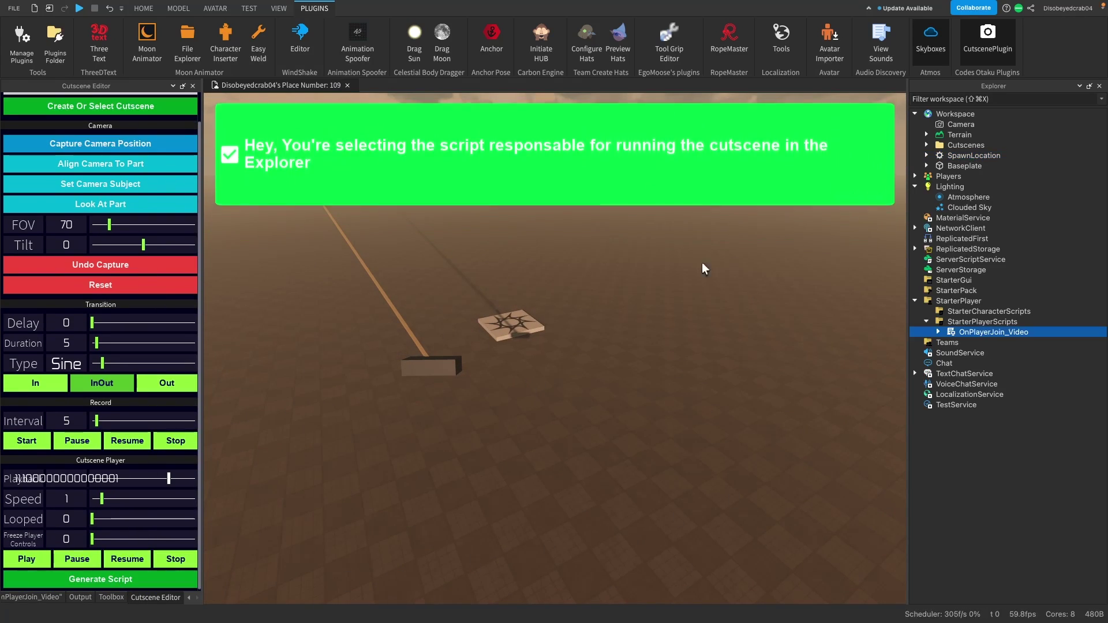
left_click(515, 167)
left_click(501, 168)
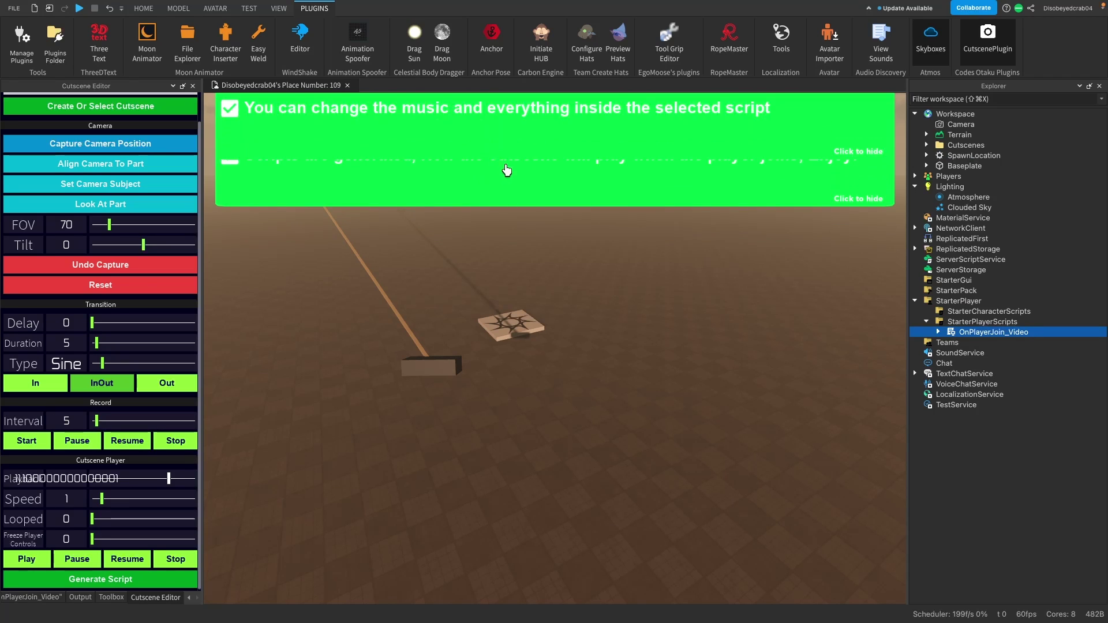
left_click(580, 180)
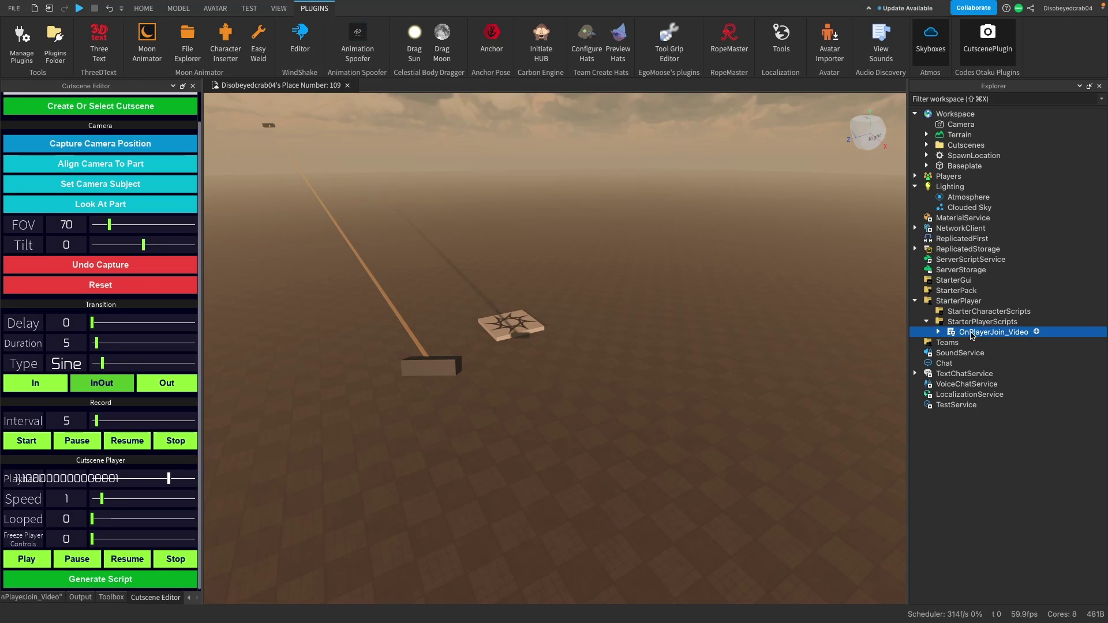
Step: Open the OnPlayerJoin_Video script and examine its looping, speed, freeze controls and cutscene folder settings
double_click(942, 334)
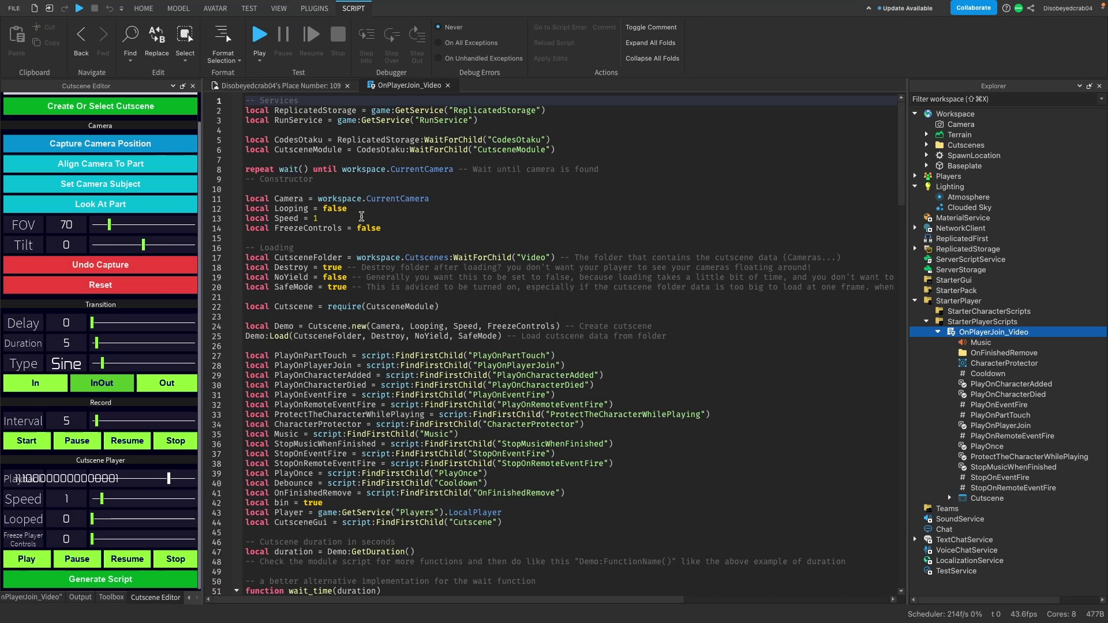
scroll(518, 281, "down", 8)
scroll(372, 241, "up", 8)
left_click(373, 228)
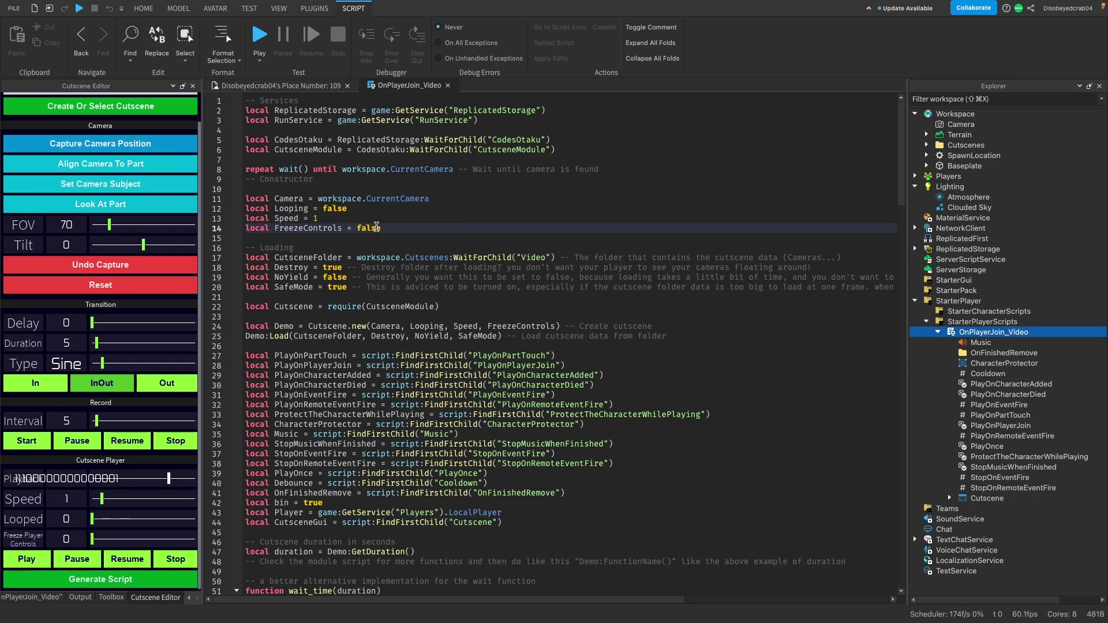
left_click(333, 207)
left_click(468, 257)
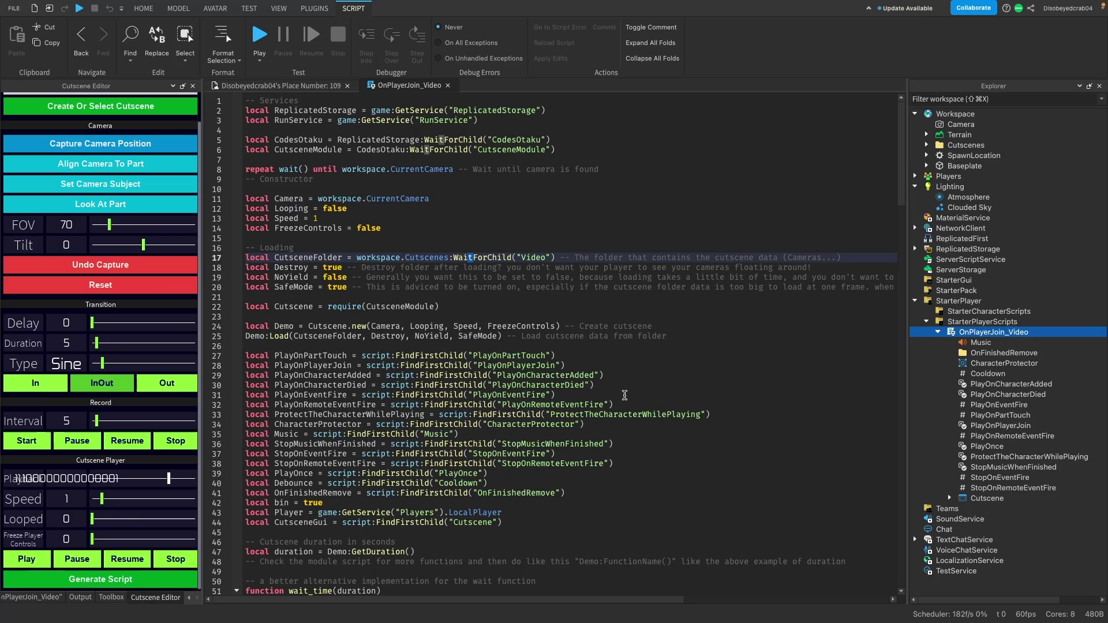
Step: Examine the PlayOnPartTouch and PlayOnEventFire values under OnPlayerJoin_Video and the script's playback functions
left_click(1001, 415)
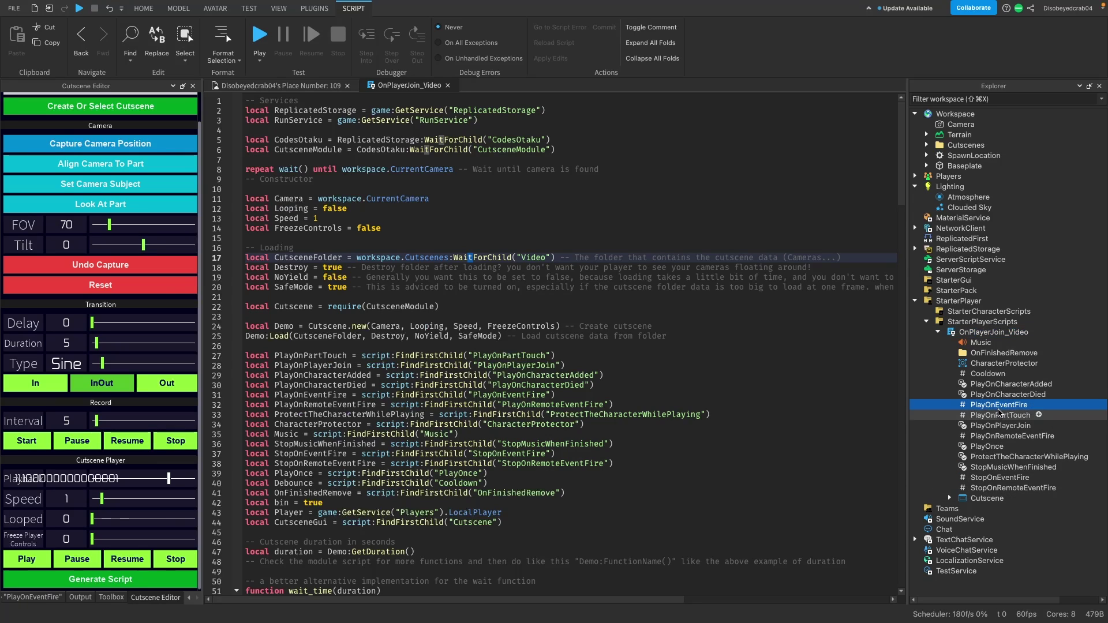
right_click(994, 417)
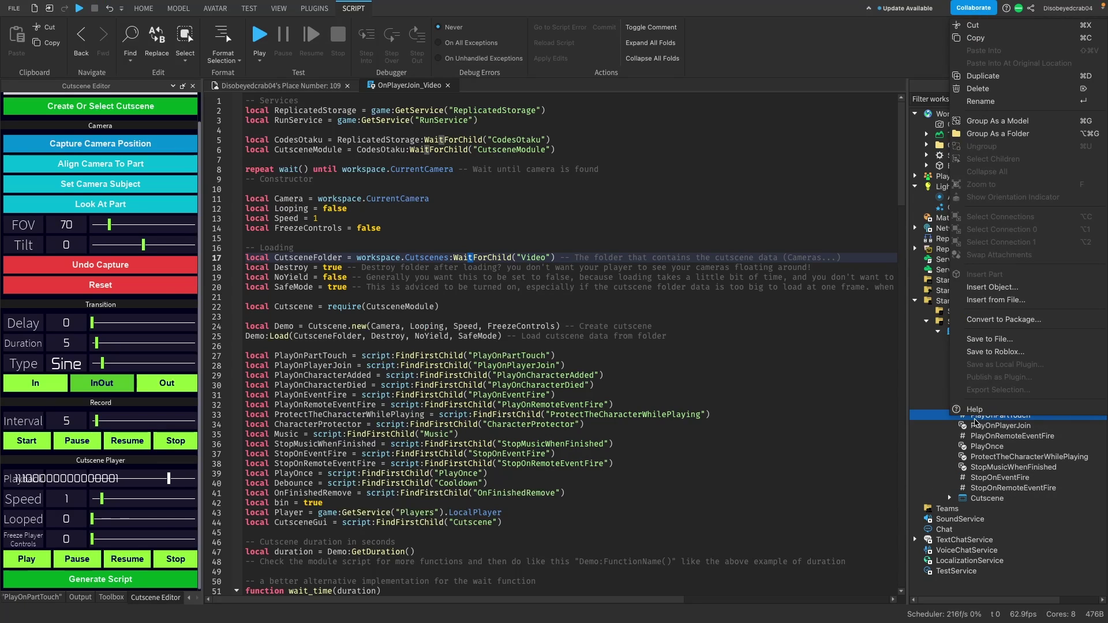
left_click(974, 406)
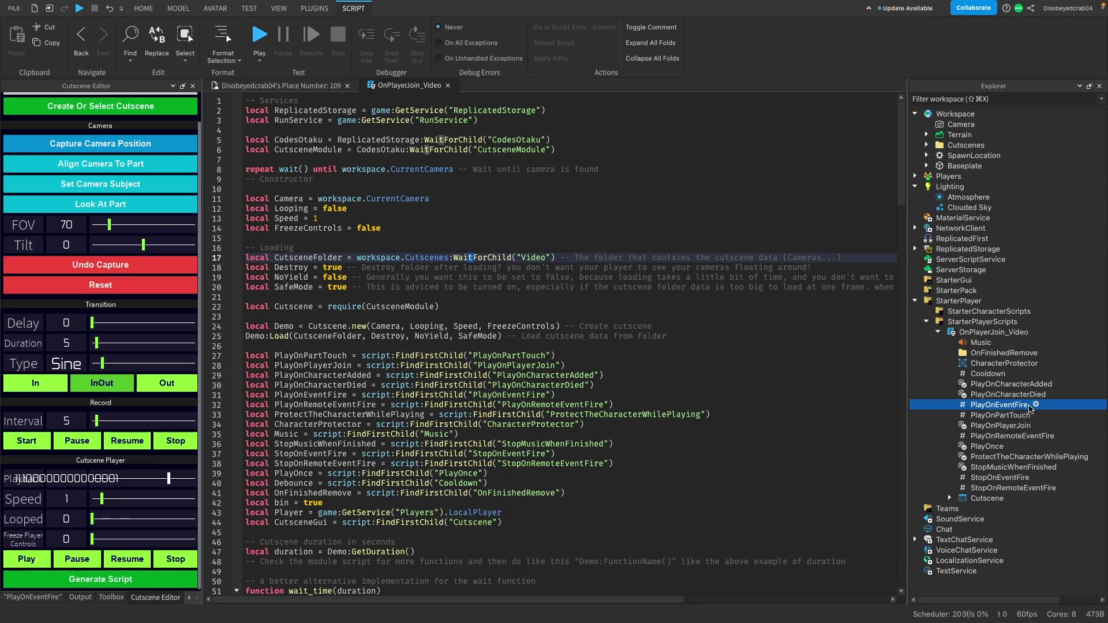
scroll(618, 527, "down", 6)
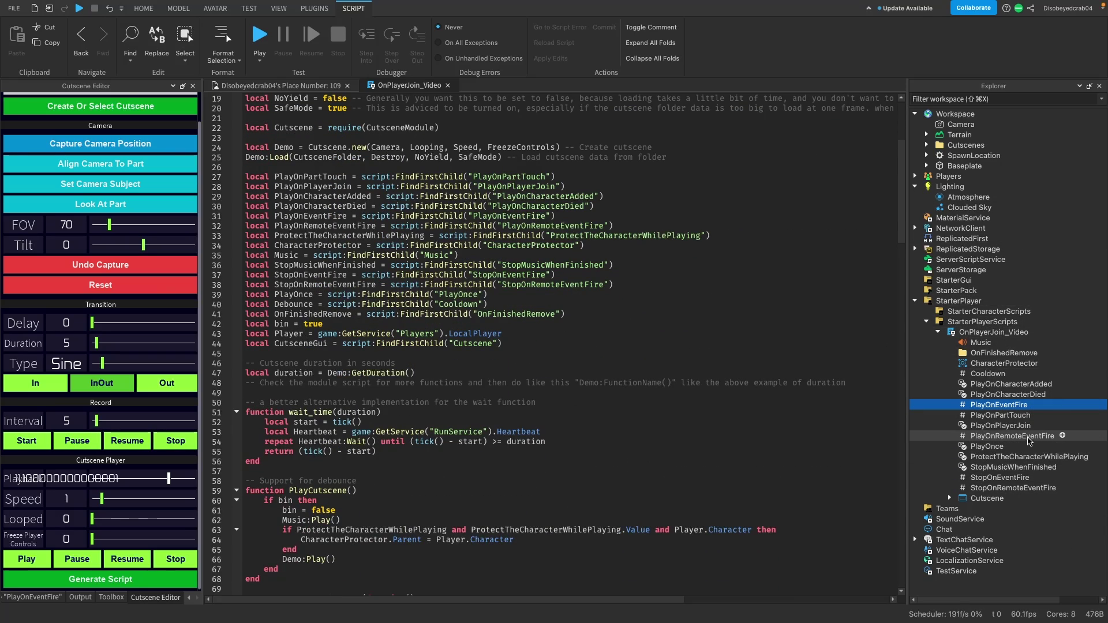
scroll(457, 452, "down", 3)
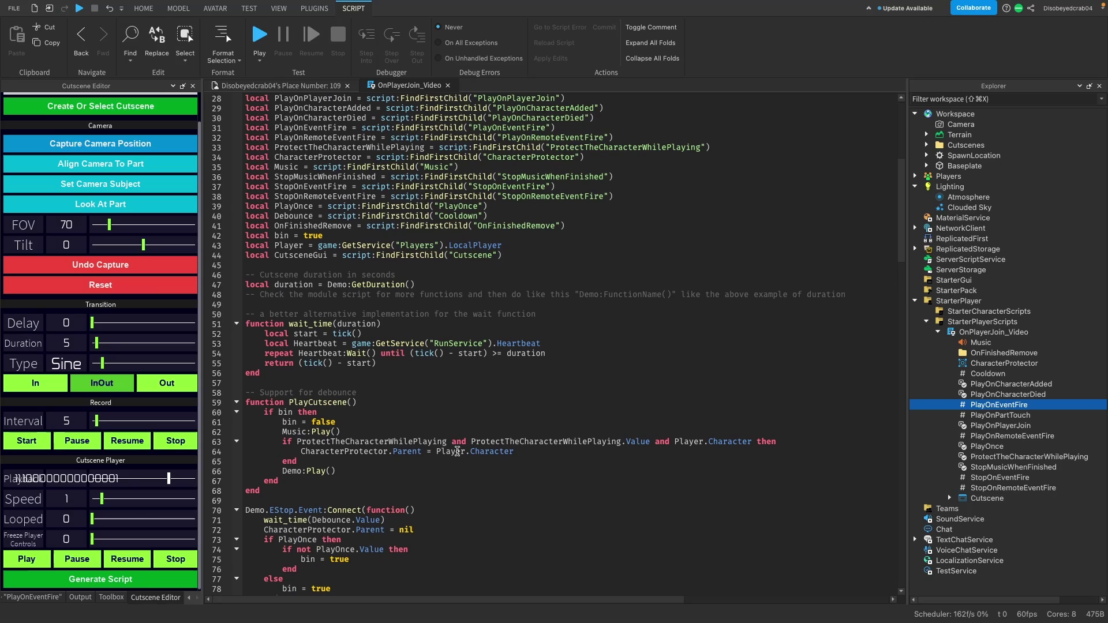
scroll(796, 456, "down", 4)
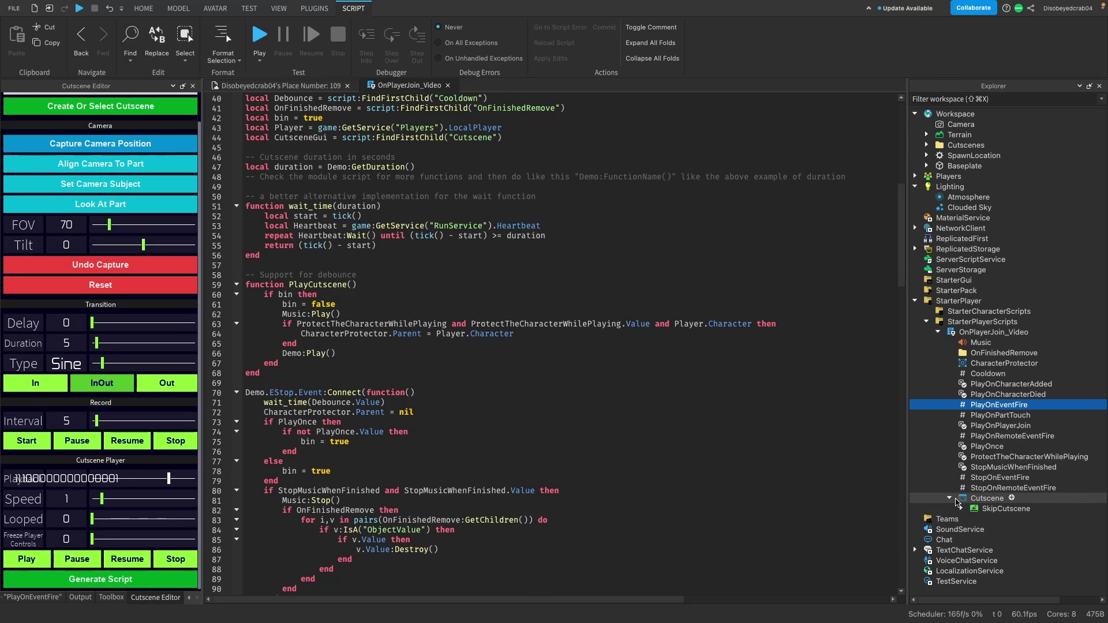
Step: Return to the place view and show the properties of the Music sound inside OnPlayerJoin_Video
left_click(272, 87)
left_click_drag(986, 498, 992, 342)
left_click(965, 350)
left_click(965, 343)
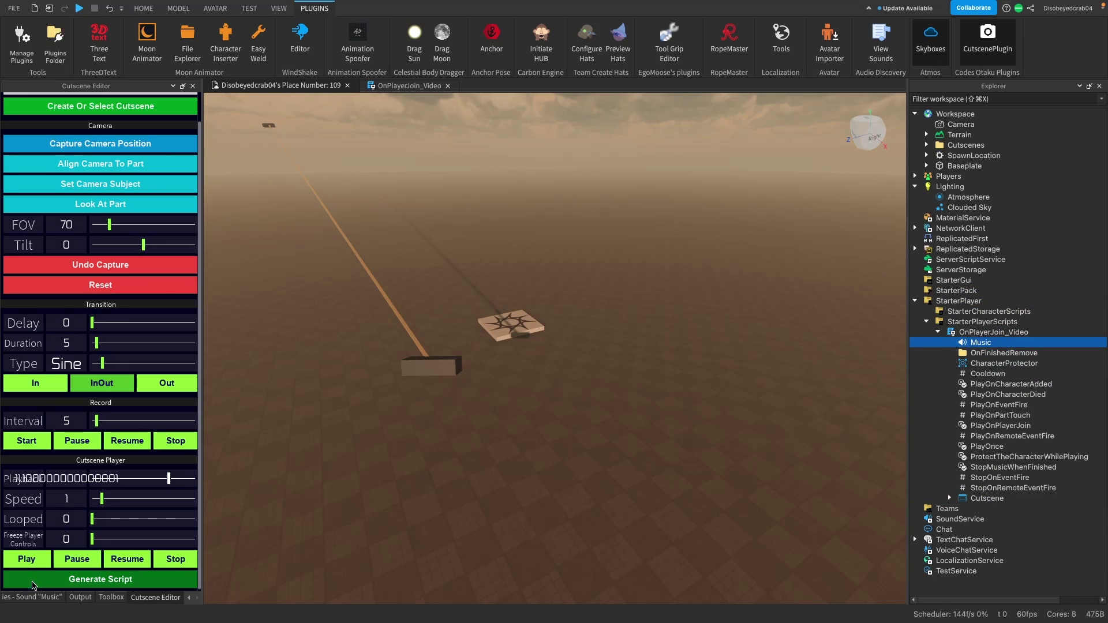
left_click(32, 597)
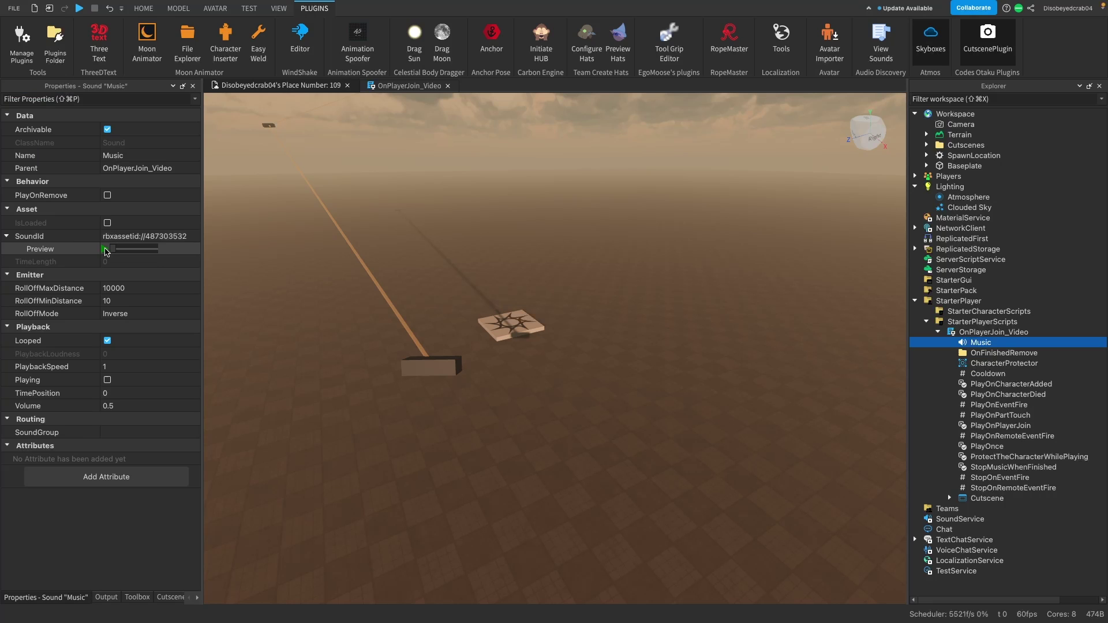
right_click_drag(664, 302, 690, 306)
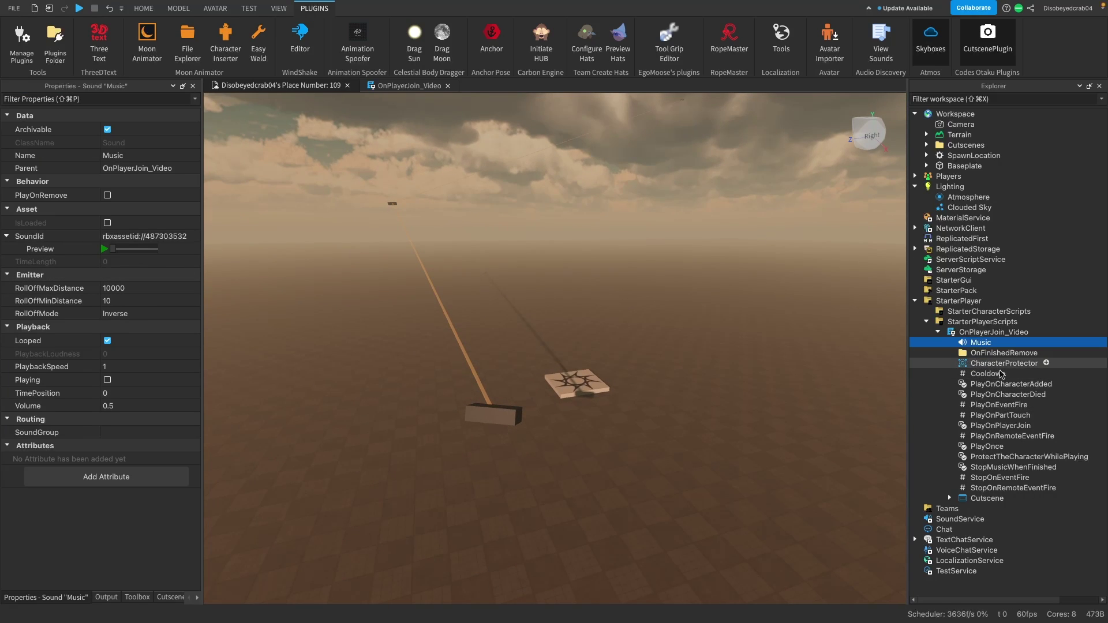
Step: Examine the cooldown, stop event, music stop, play trigger and PlayOnce values inside OnPlayerJoin_Video
left_click(988, 374)
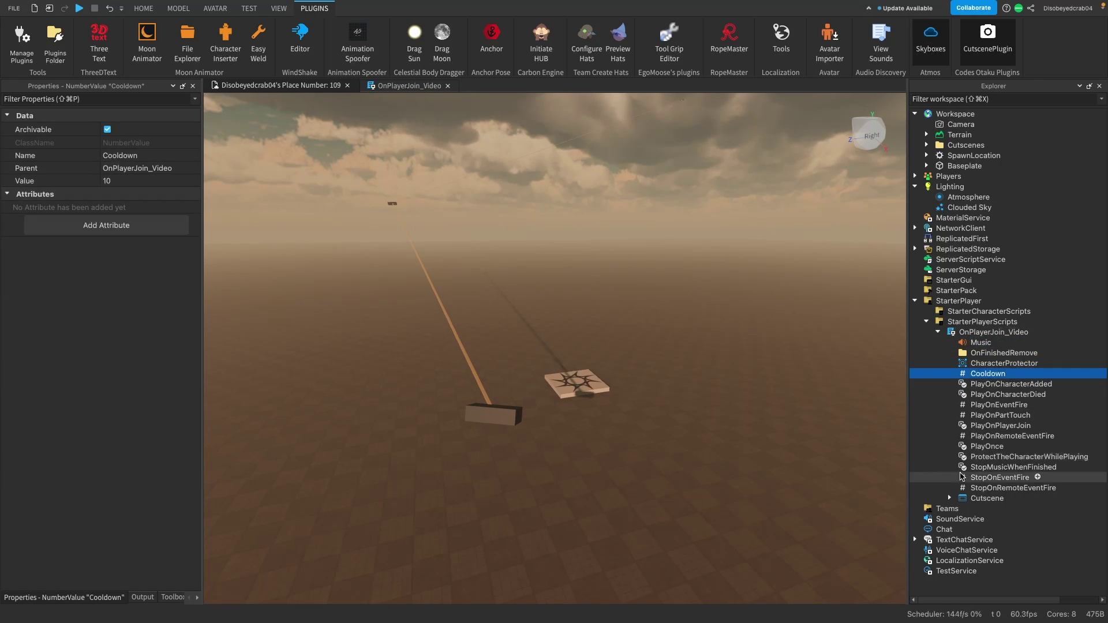
left_click(980, 478)
left_click(981, 488)
left_click(1007, 468)
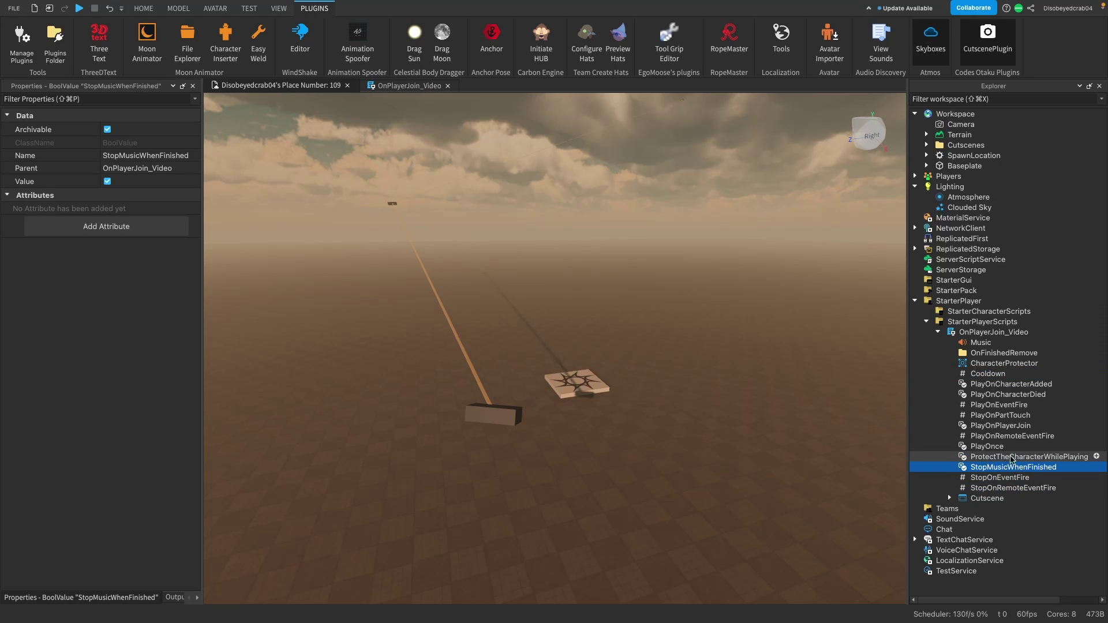
left_click(1015, 437)
left_click(1014, 427)
left_click(1012, 457)
left_click(996, 447)
Step: Enable the ProtectTheCharacterWhilePlaying value of the OnPlayerJoin_Video script
left_click(998, 457)
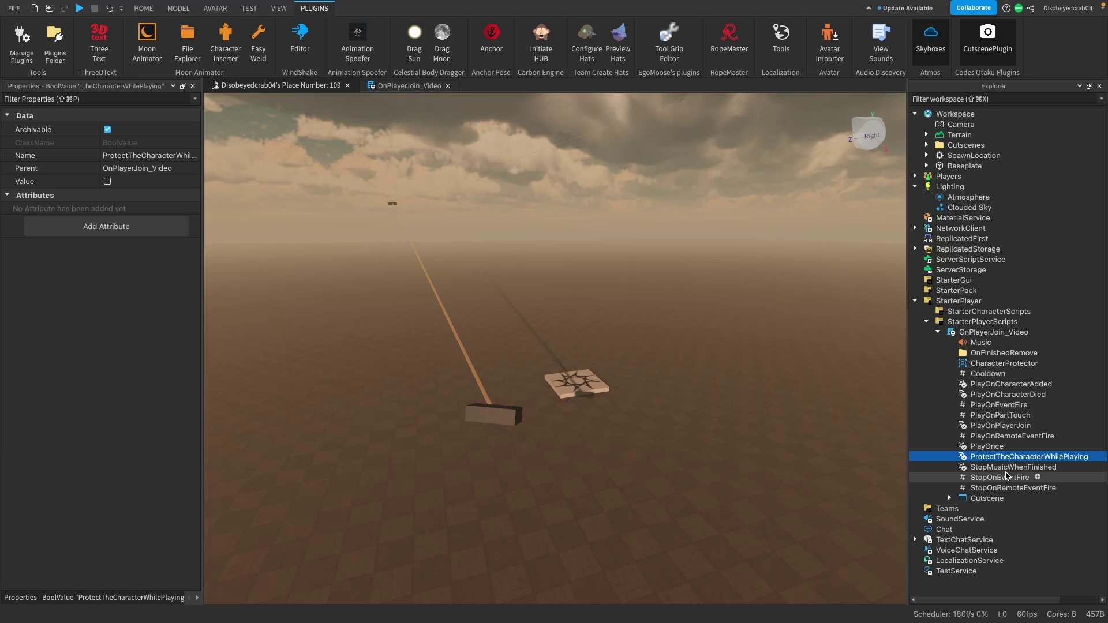
left_click(1006, 468)
left_click(1008, 458)
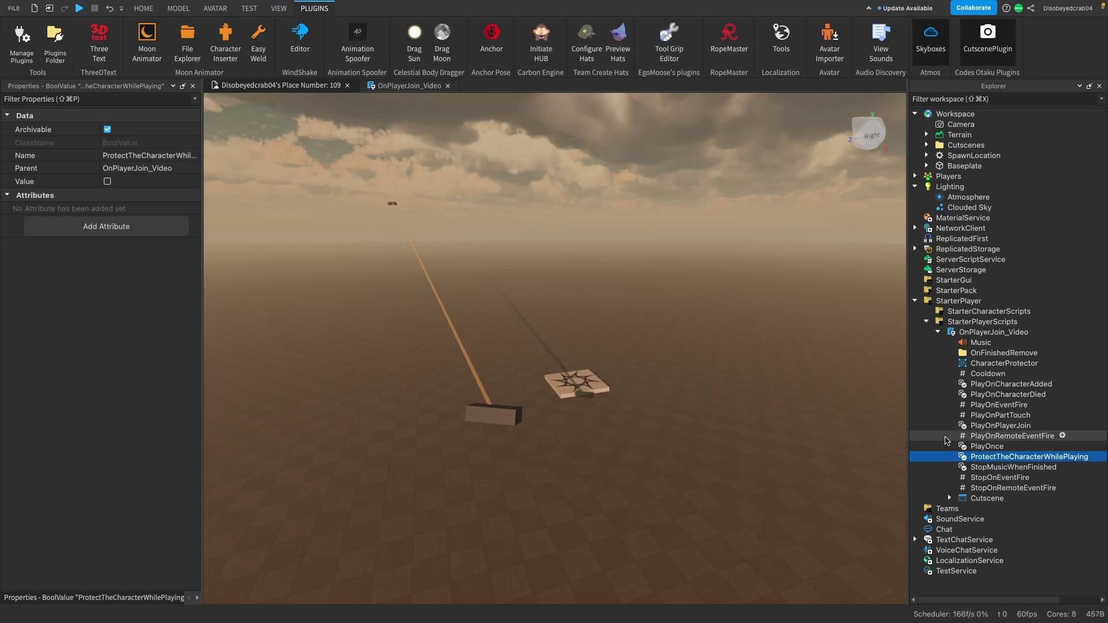
left_click(108, 182)
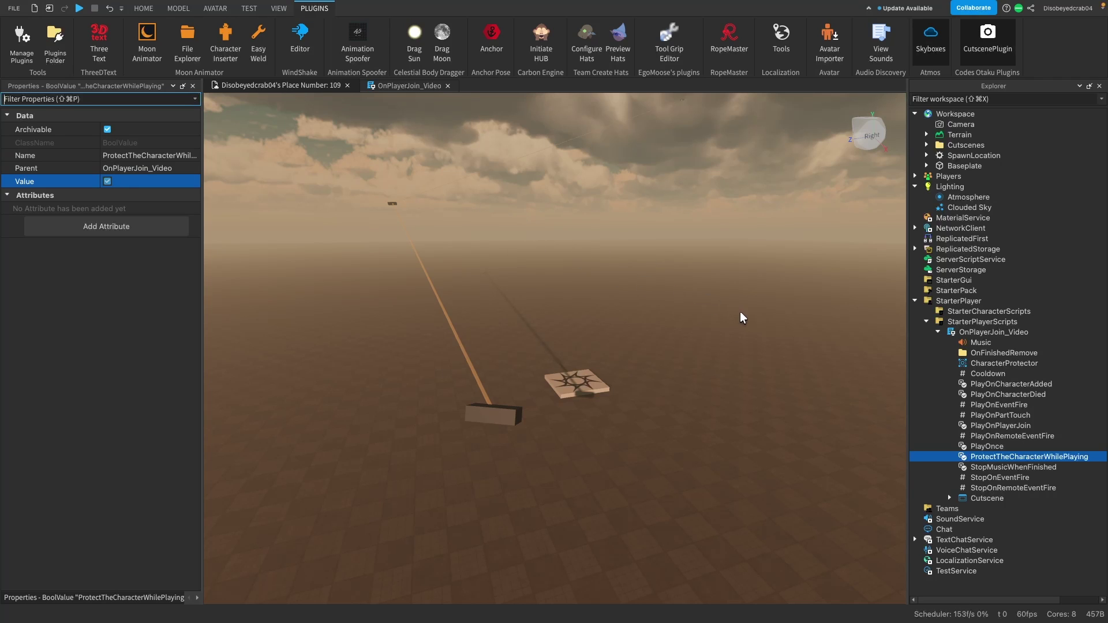
Step: Play-test the place to watch the cutscene on player join, and end the test
right_click_drag(645, 308, 645, 308)
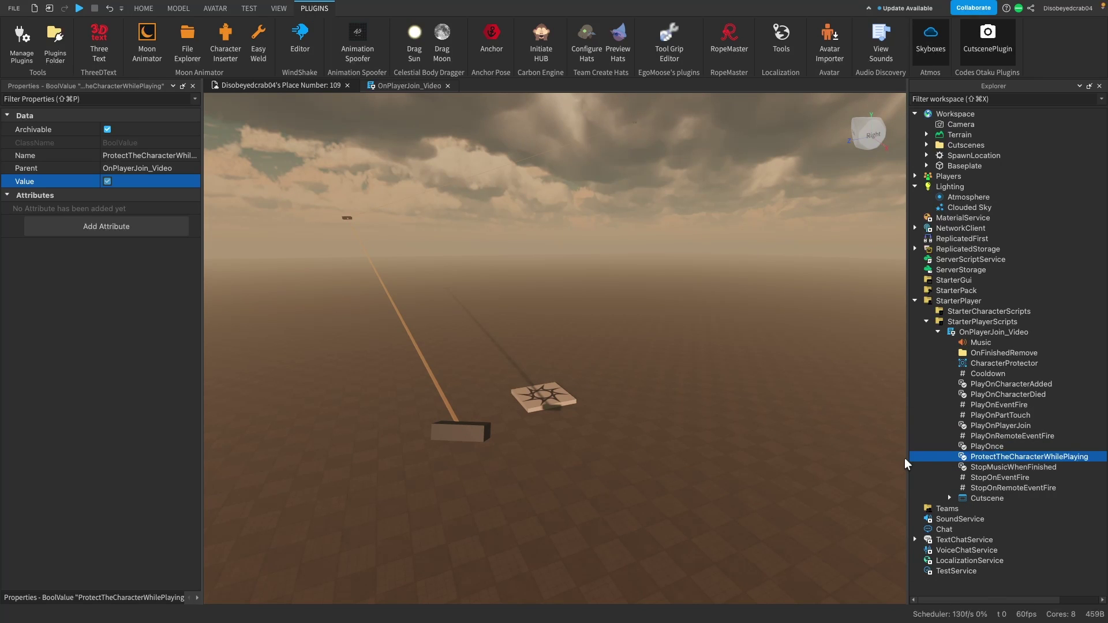
right_click_drag(699, 372, 728, 373)
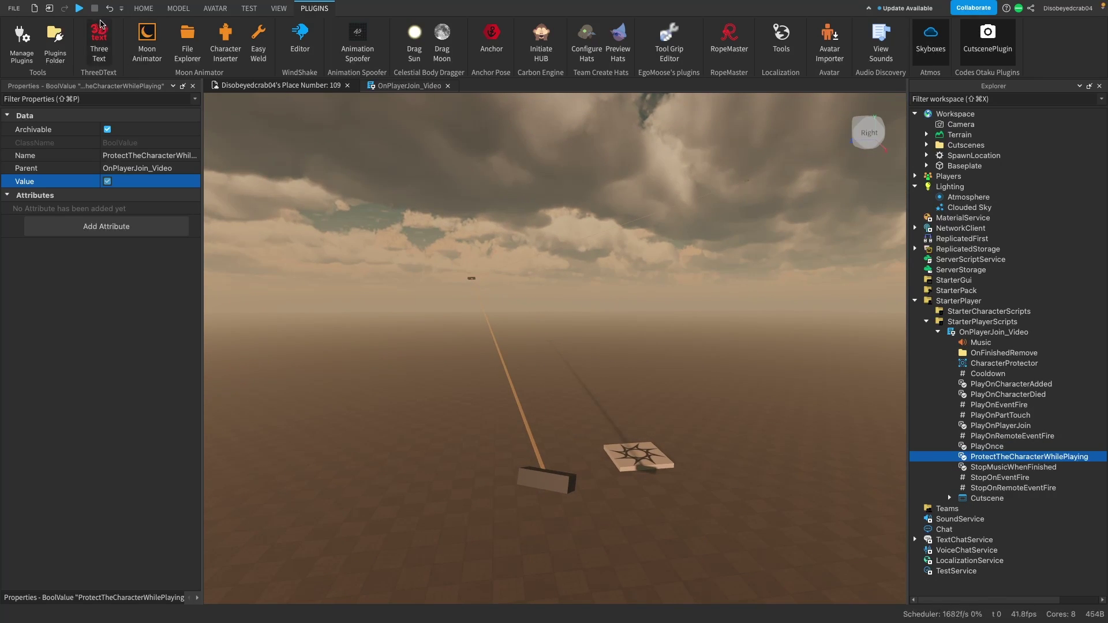
key("F5")
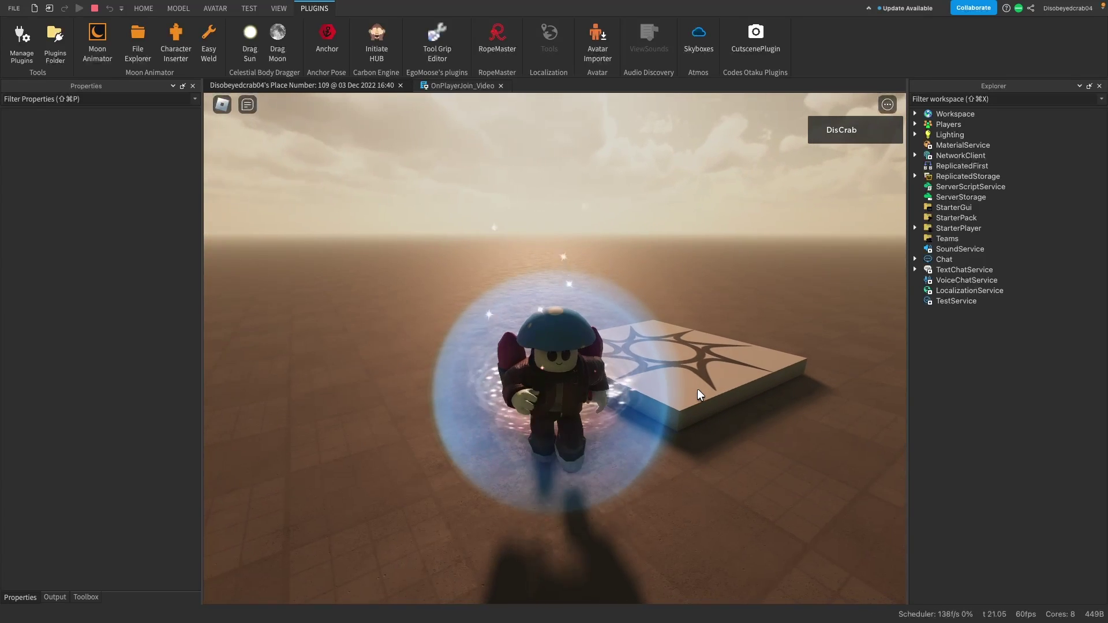
left_click(94, 8)
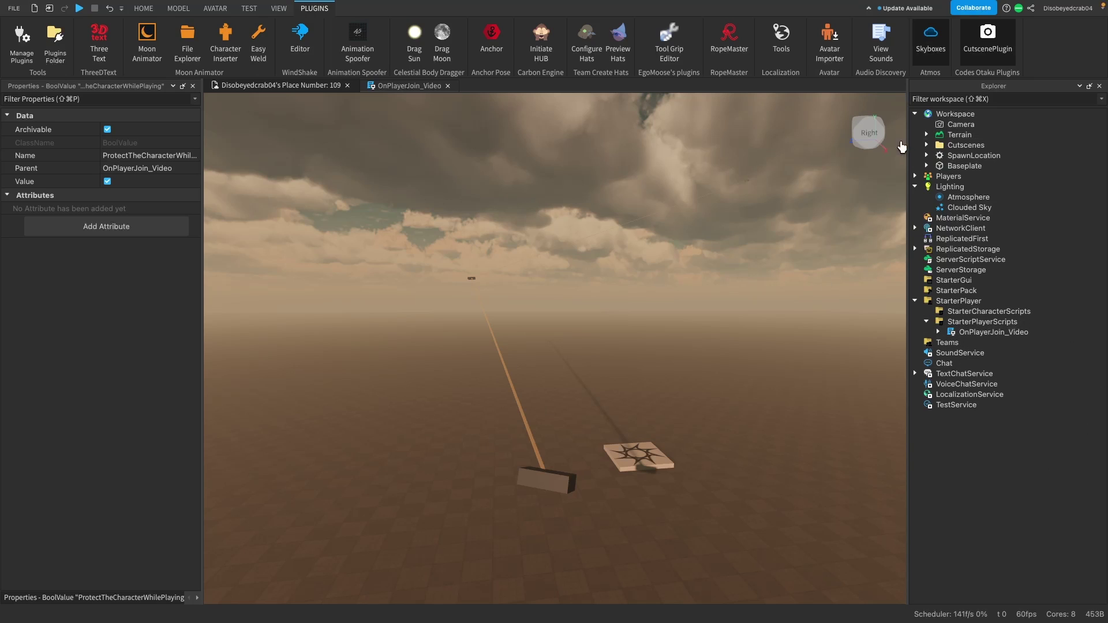
Step: Delete the Cutscenes folder from the Workspace and the OnPlayerJoin_Video script from StarterPlayerScripts
left_click(961, 145)
key("Delete")
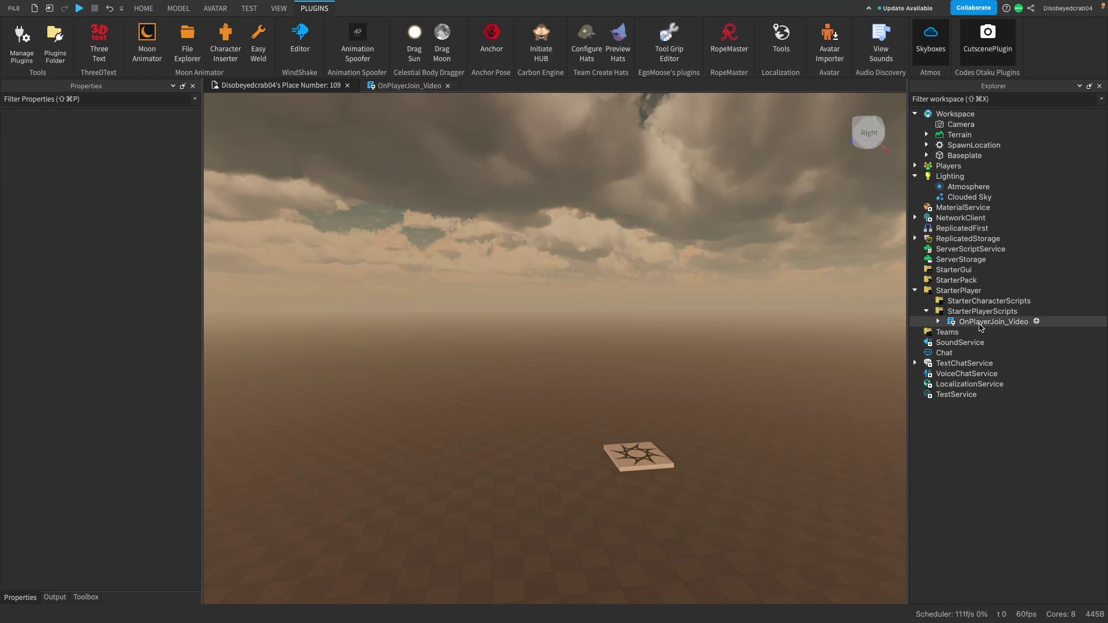
left_click(979, 323)
key("Delete")
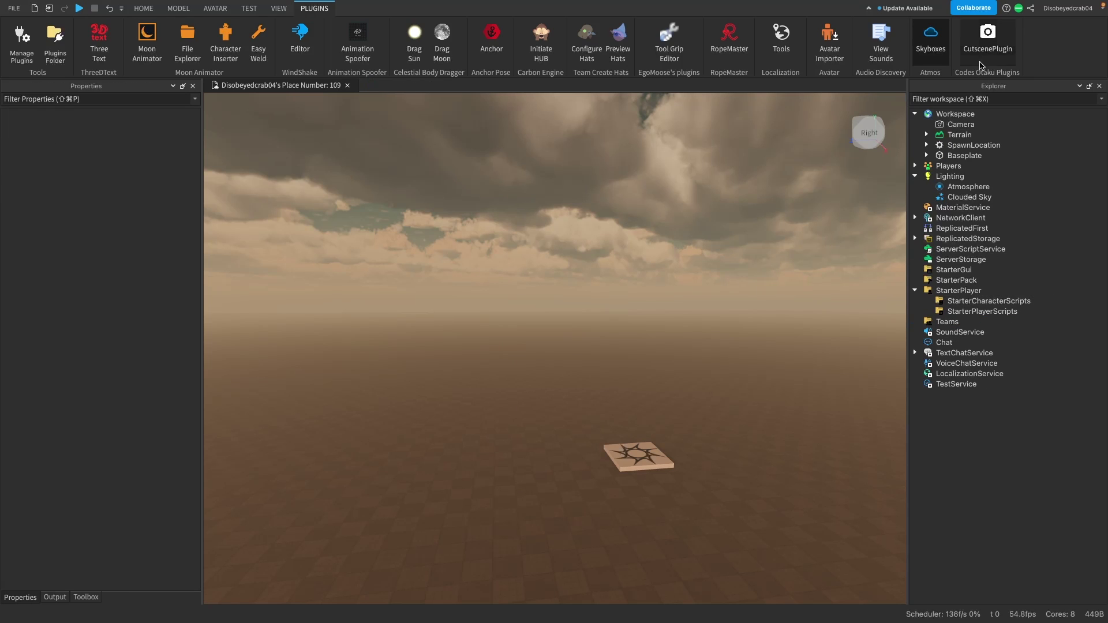
Step: Reopen the Cutscene Editor plugin and reframe the spawn location
left_click(1008, 54)
right_click_drag(559, 227, 557, 226)
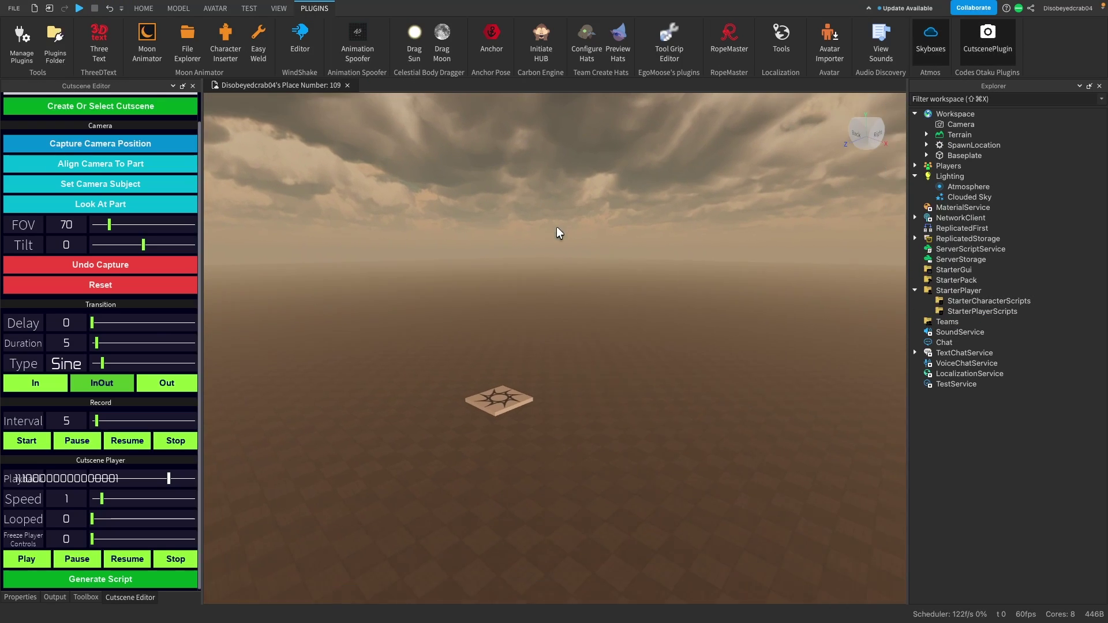
Step: Reframe the spawn location from farther away and set the cutscene camera's FOV to 31.85
scroll(645, 248, "down", 5)
right_click_drag(645, 248, 695, 282)
right_click_drag(634, 413, 659, 413)
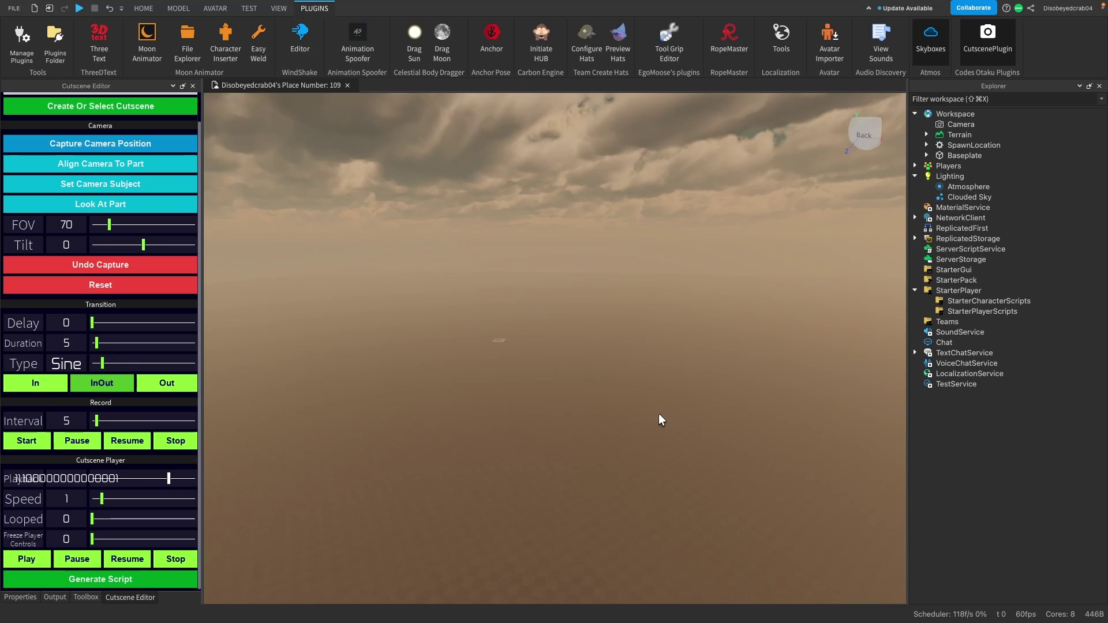
scroll(659, 414, "up", 5)
left_click_drag(111, 227, 105, 226)
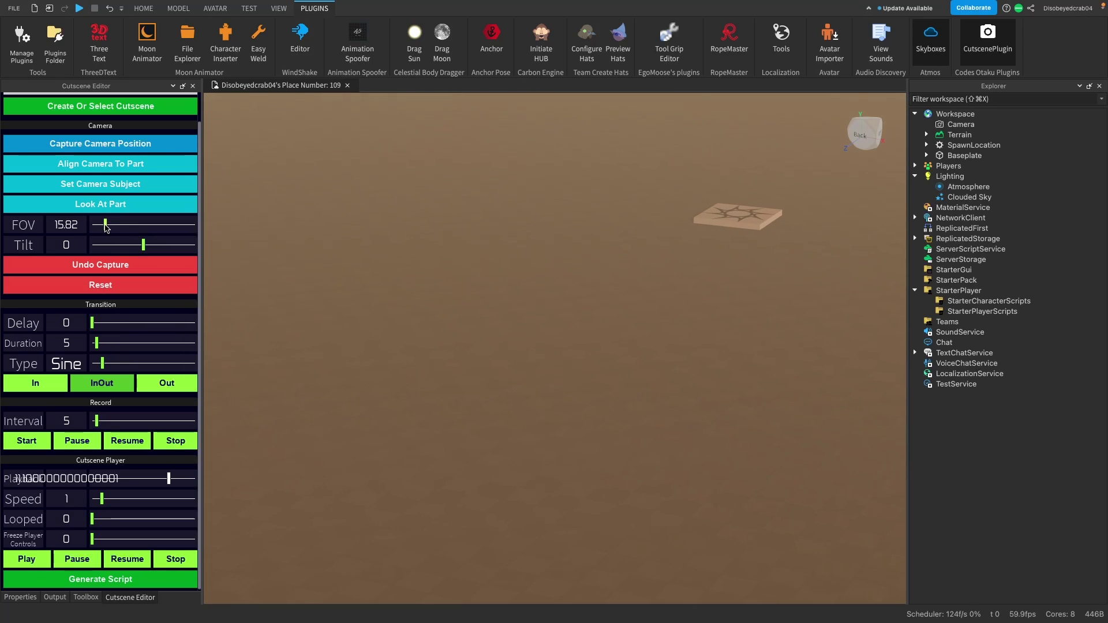
right_click_drag(515, 283, 517, 283)
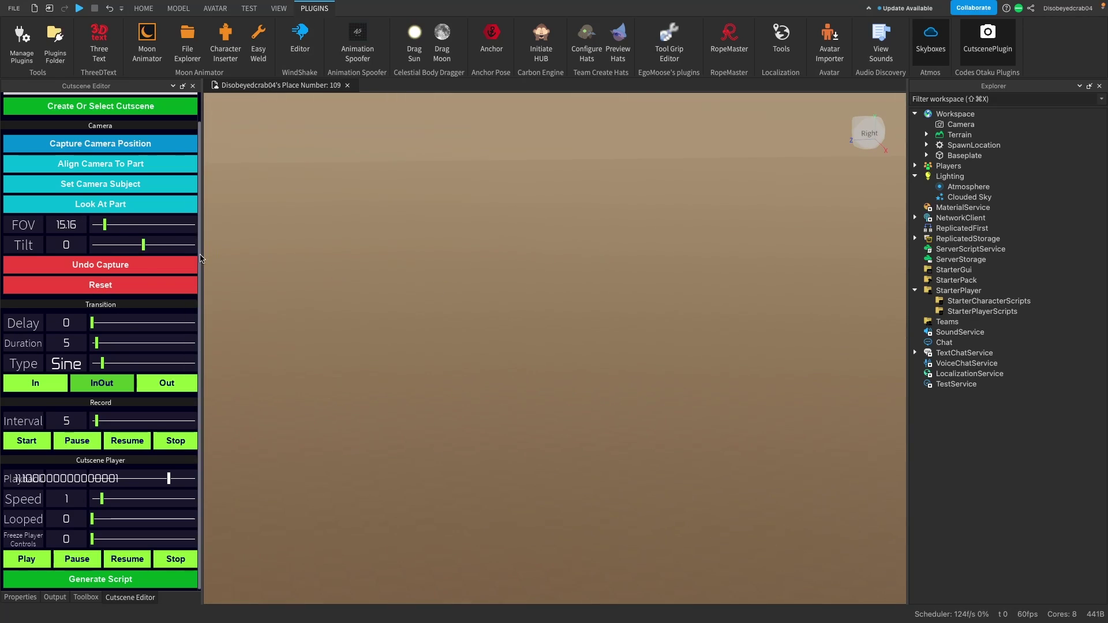
left_click_drag(104, 227, 119, 226)
right_click_drag(636, 271, 685, 282)
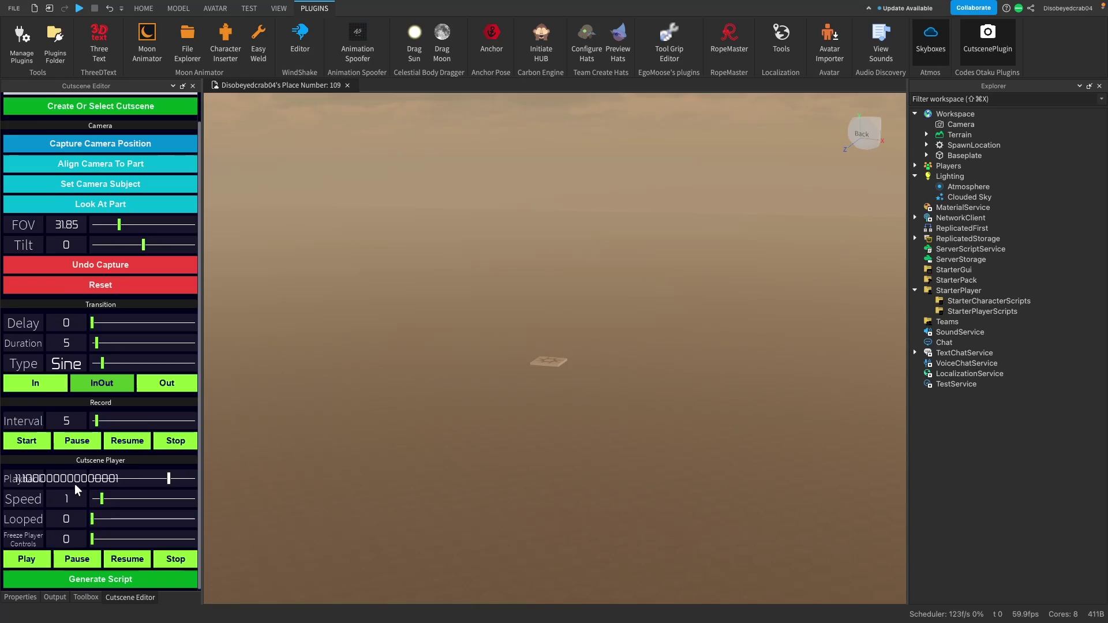
Step: Create a new cutscene named Record and capture camera positions while flying around the spawn location
scroll(75, 485, "up", 1)
left_click(78, 113)
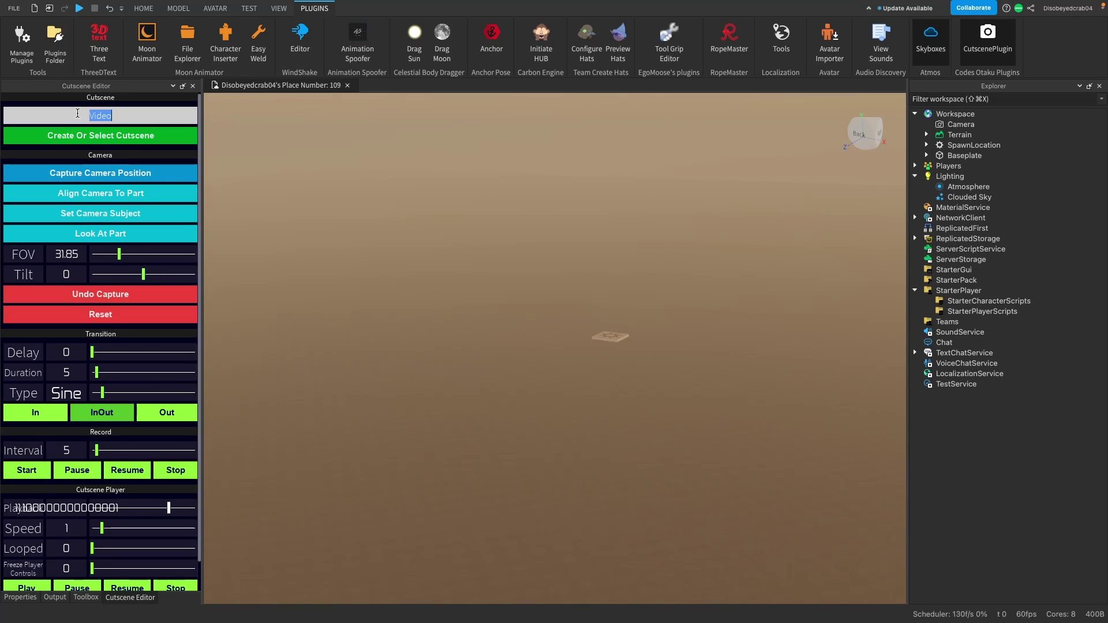
left_click(75, 131)
right_click_drag(431, 251, 442, 389)
key("c")
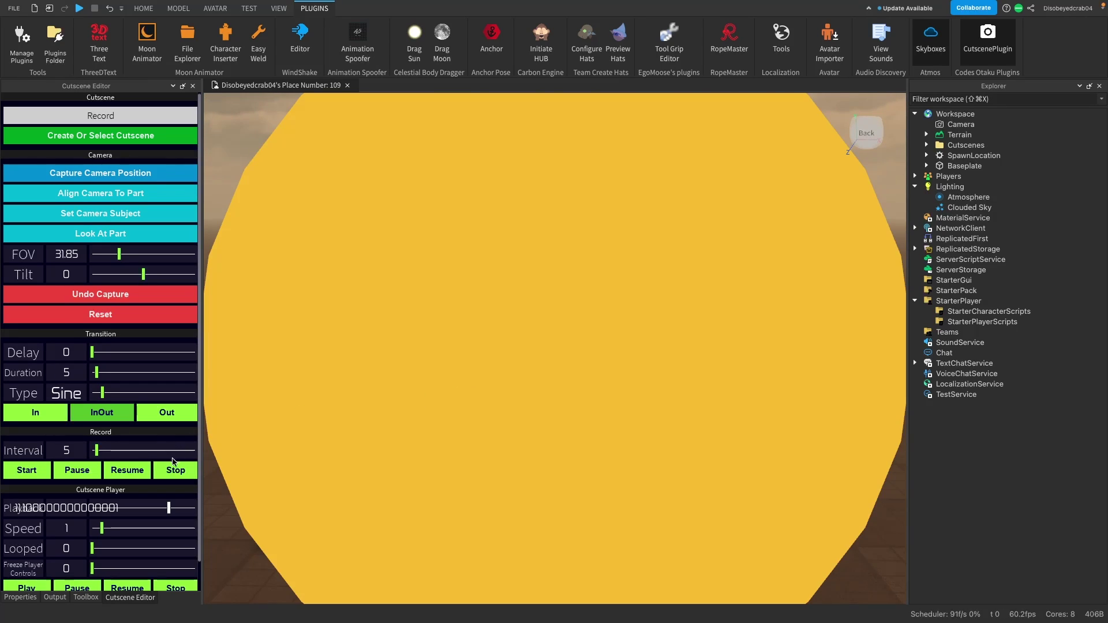
Step: Set the camera FOV to 70 and fly the view down to a captured camera point above the baseplate
right_click_drag(528, 407, 528, 407)
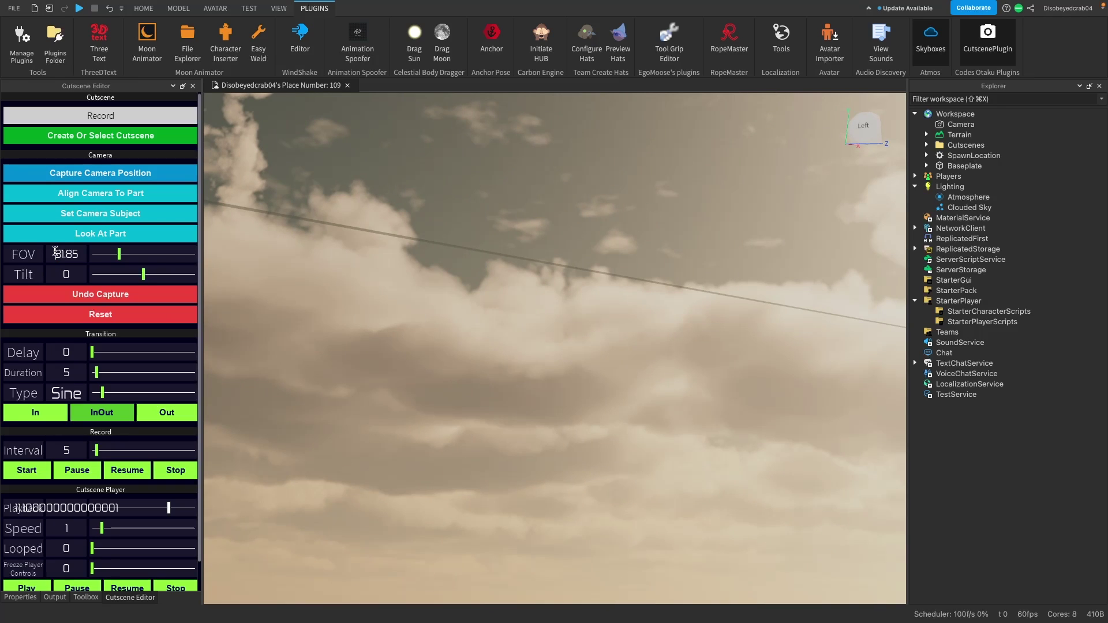
type("70")
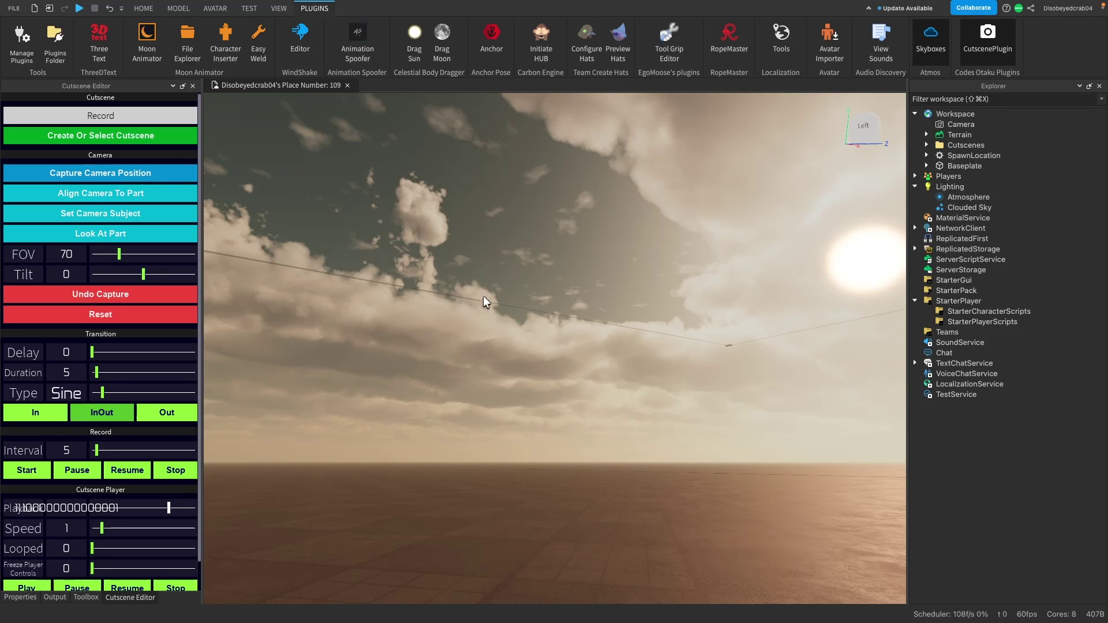
right_click_drag(610, 349, 611, 348)
right_click_drag(535, 332, 398, 410)
key("w")
key("w")
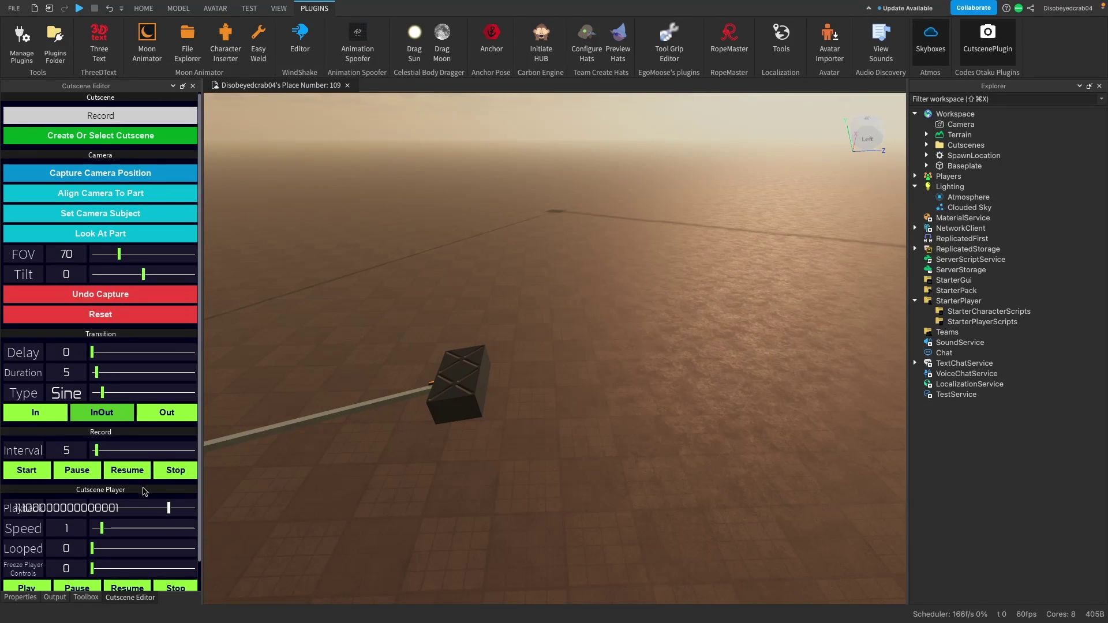
Step: Play the Record cutscene through in the editor and pull the view back to its camera path
scroll(151, 502, "down", 2)
left_click(29, 559)
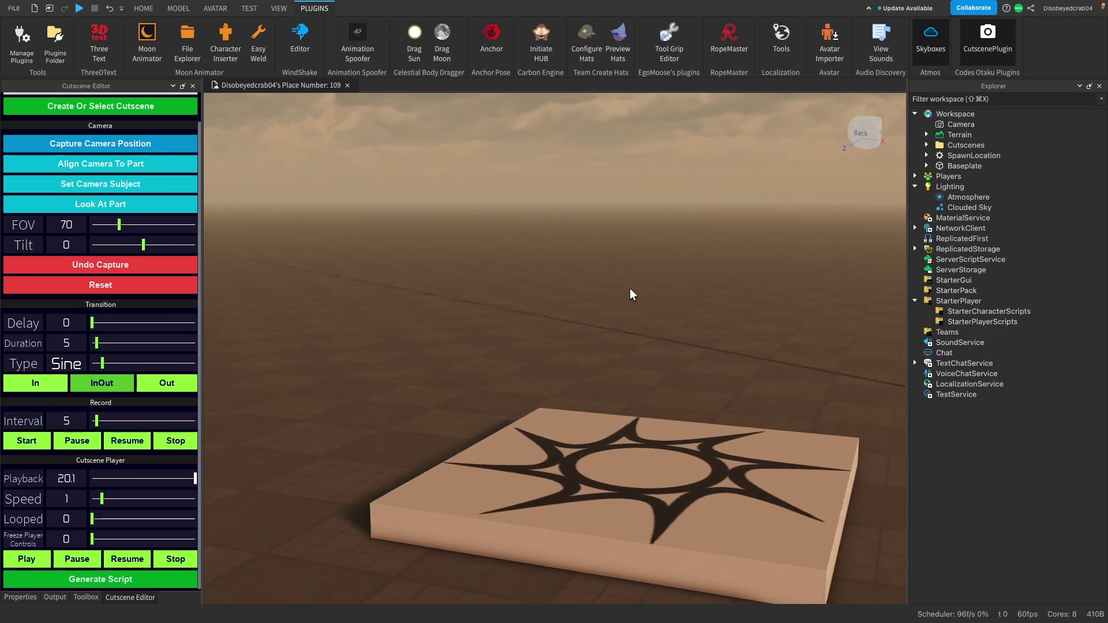
right_click_drag(629, 288, 593, 282)
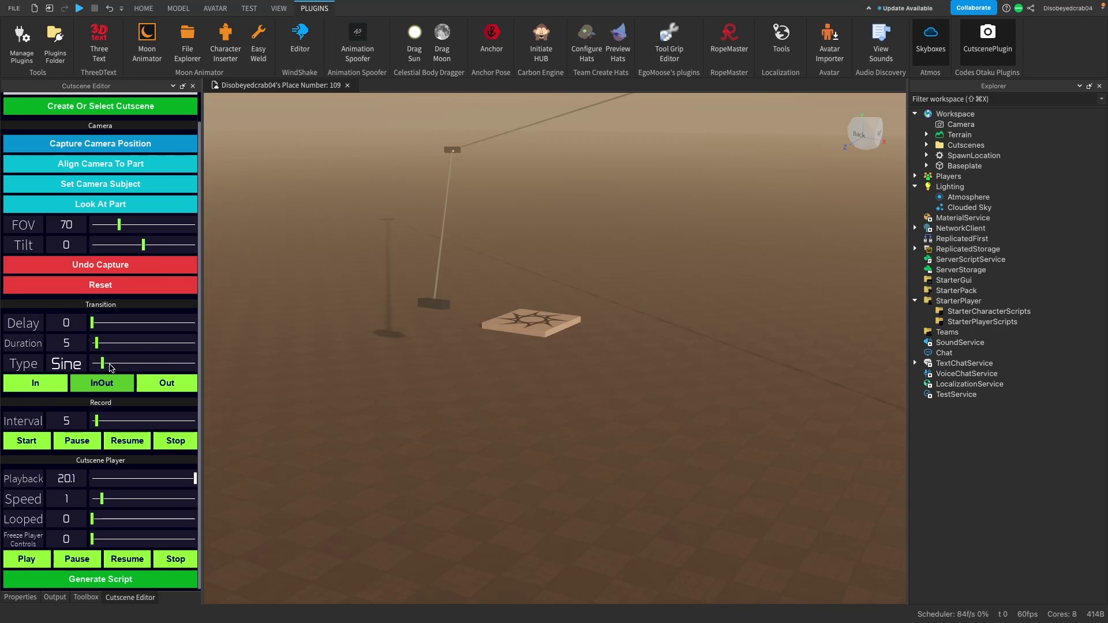
Step: Set the transition type to Exponential with InOut easing and look around the cutscene's camera path
left_click_drag(105, 366, 137, 374)
mouse_move(137, 374)
left_mouse_down()
mouse_move(196, 374)
mouse_move(104, 374)
mouse_move(115, 374)
left_mouse_up()
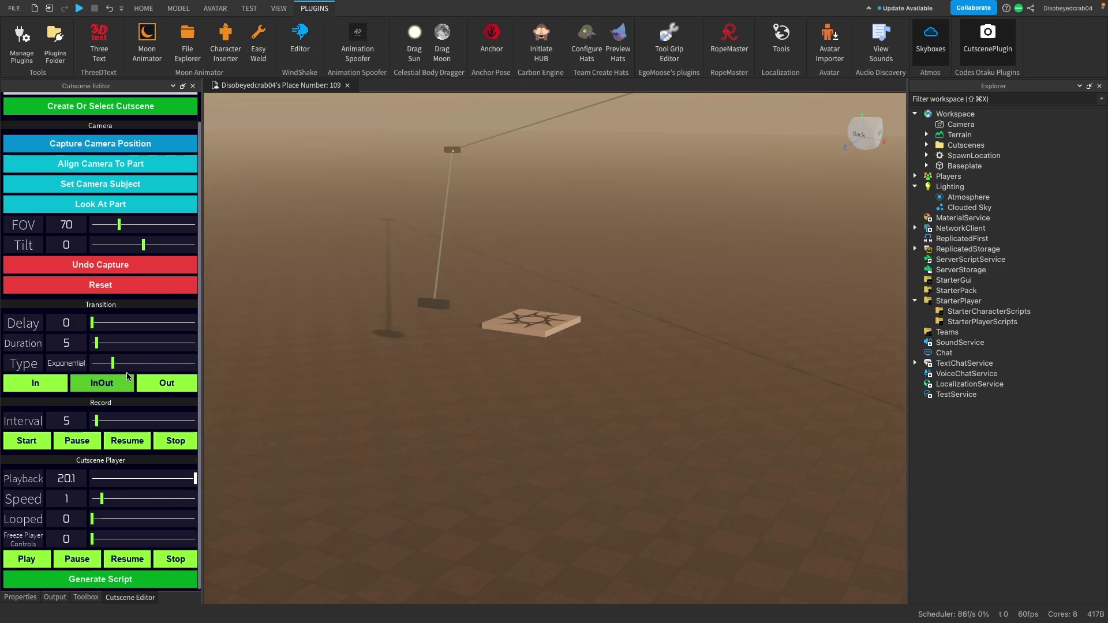
left_click(96, 374)
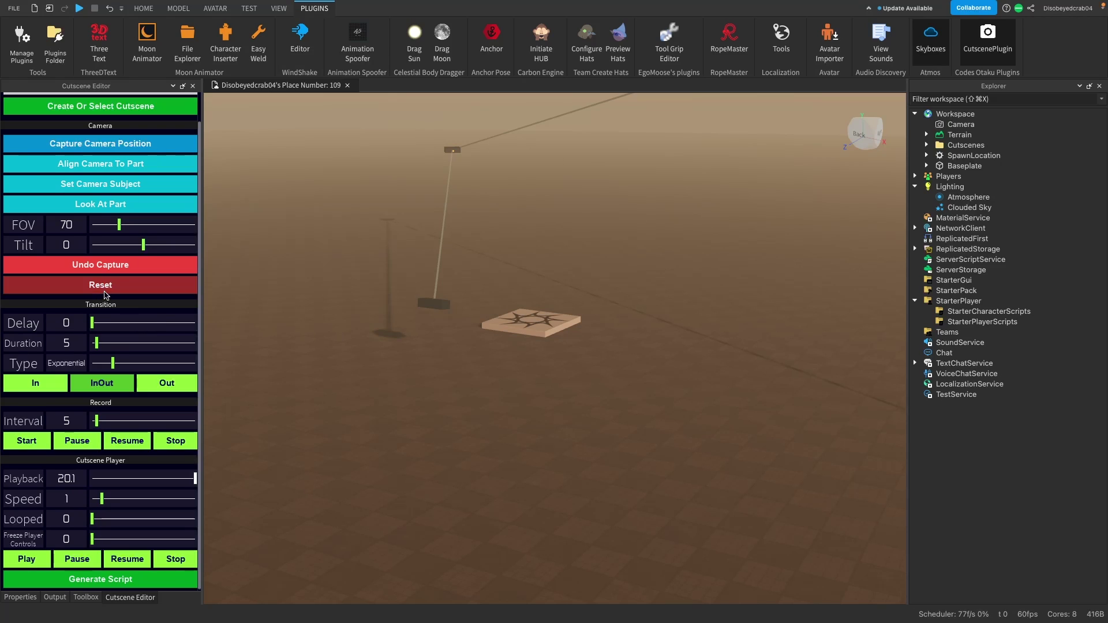
scroll(156, 442, "up", 2)
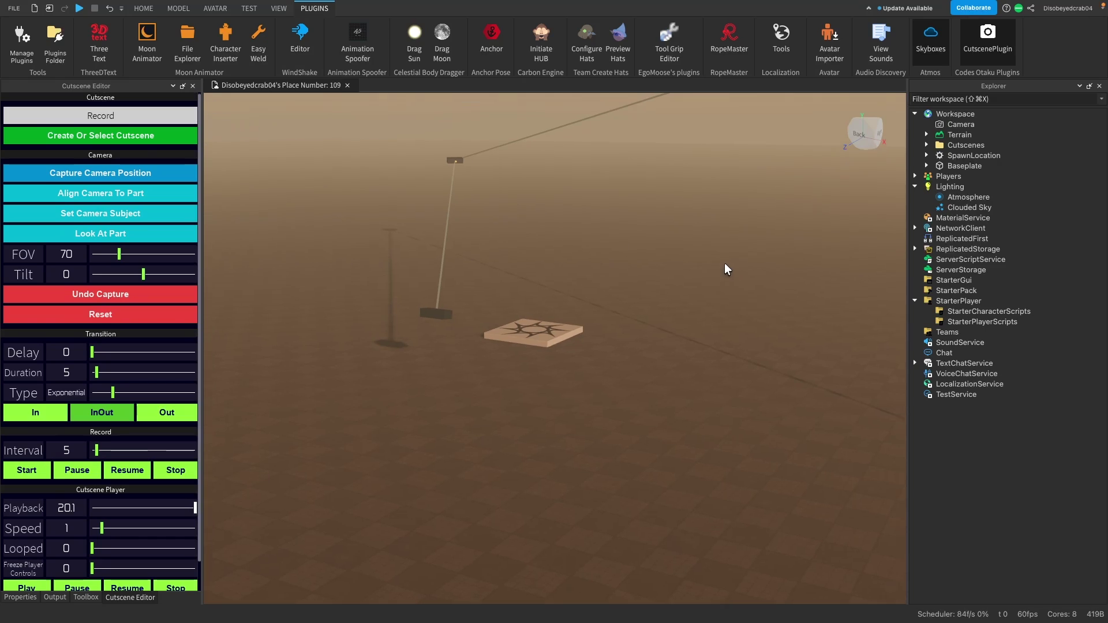
right_click_drag(725, 262, 712, 292)
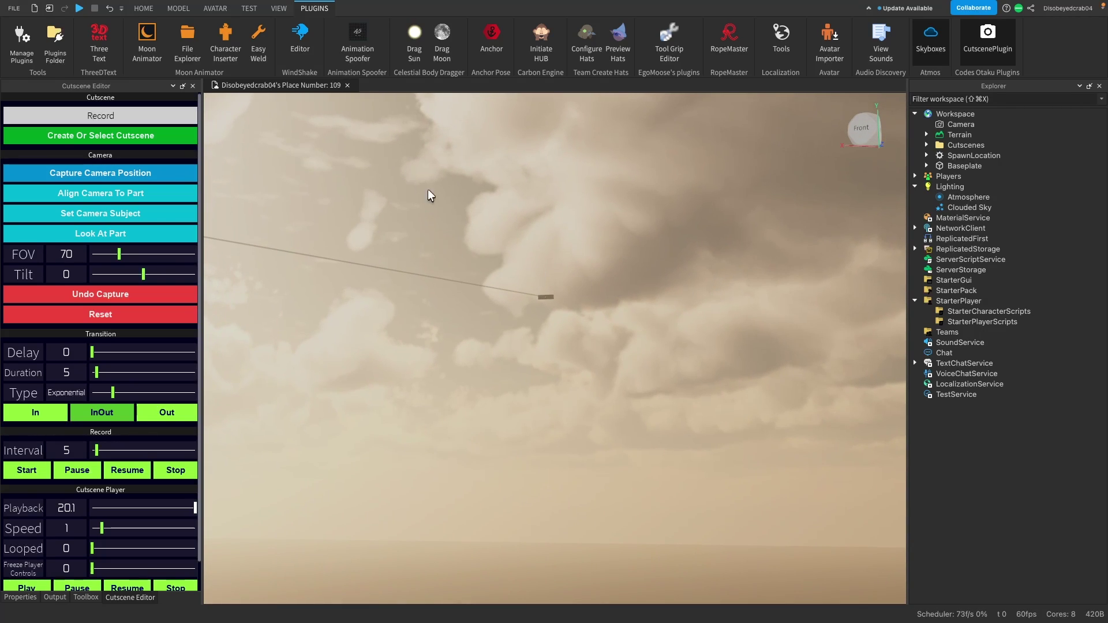